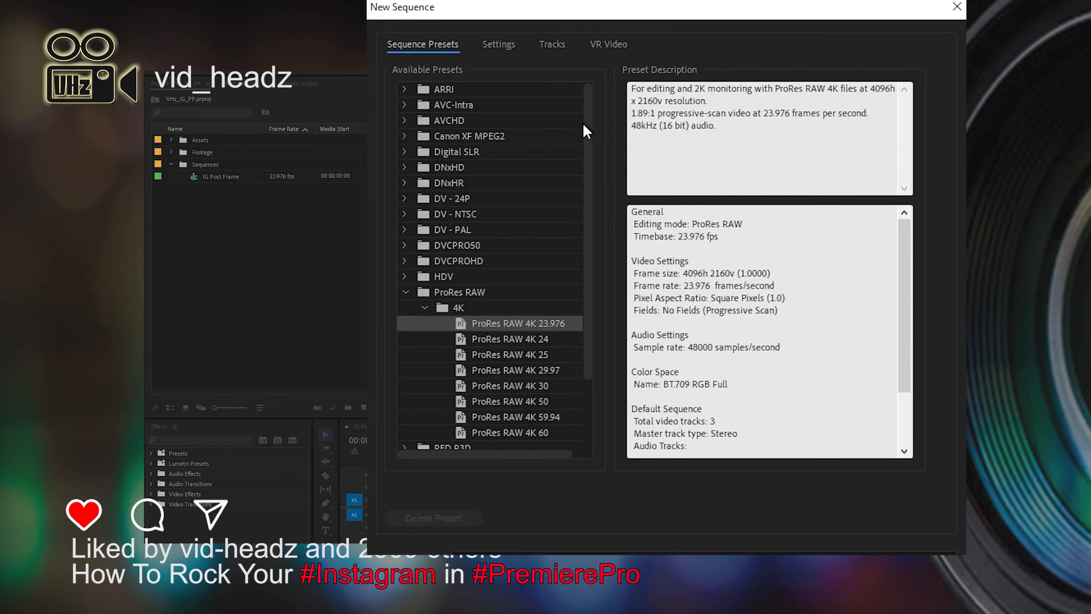
# Examine the description and settings of the custom IG Post sequence preset.
pyautogui.moveTo(587, 185); pyautogui.dragTo(586, 262)
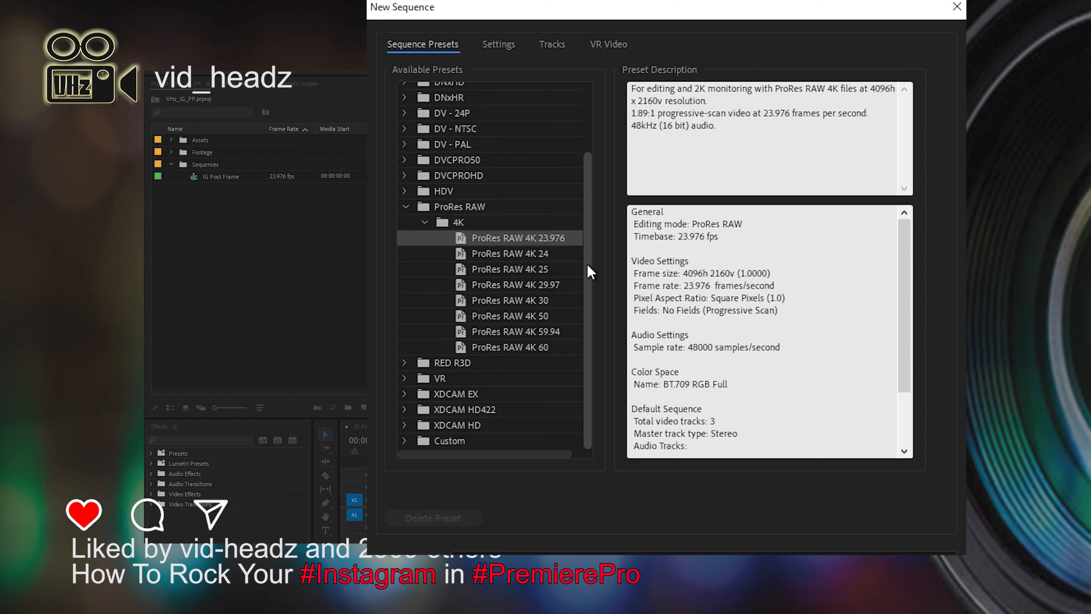
pyautogui.click(406, 208)
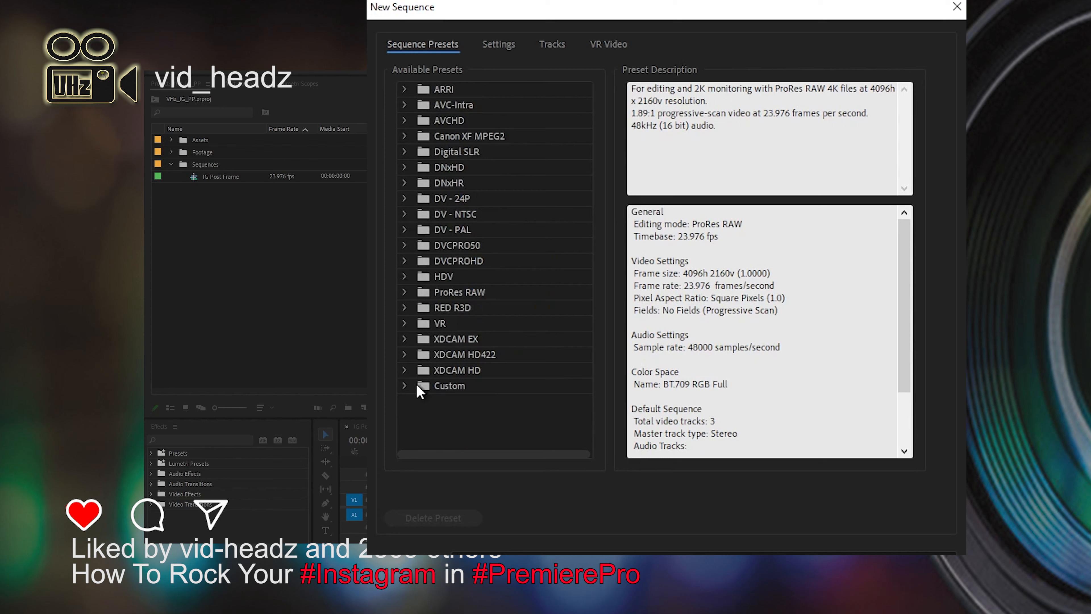
pyautogui.click(405, 386)
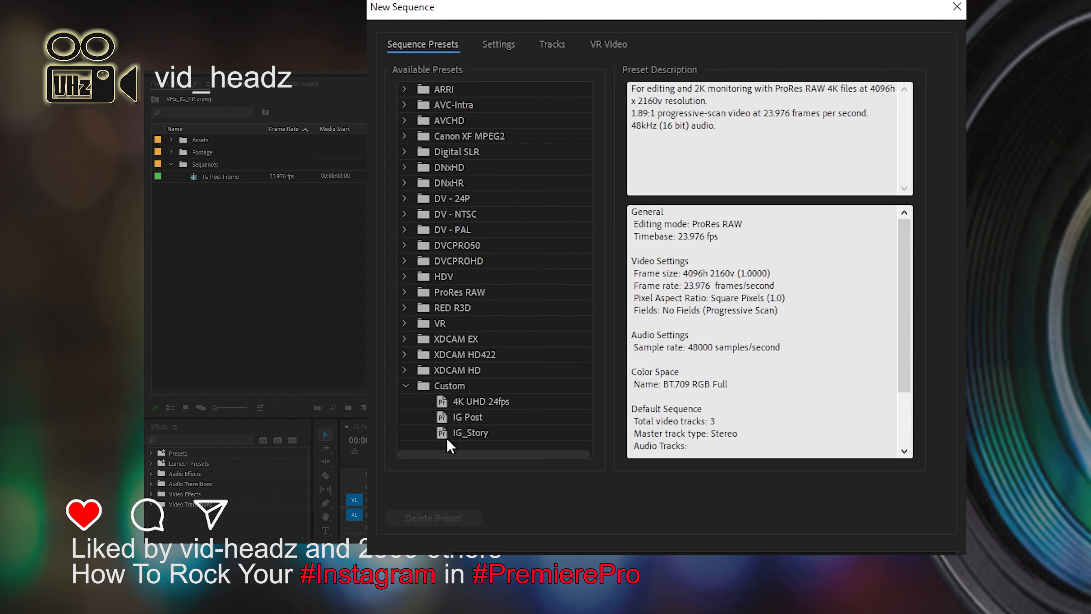
pyautogui.click(467, 417)
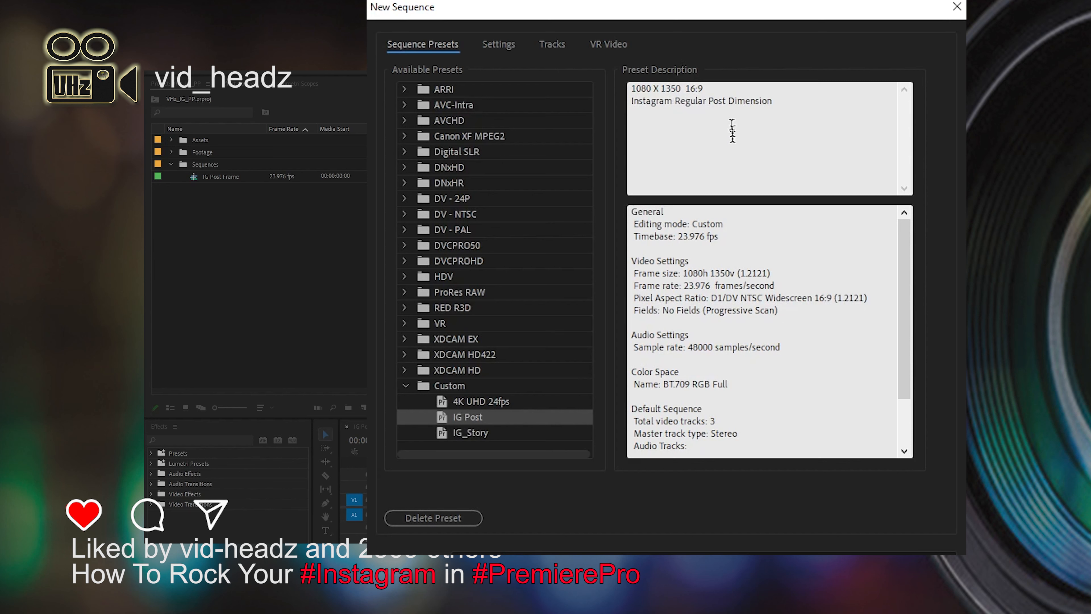
pyautogui.click(404, 388)
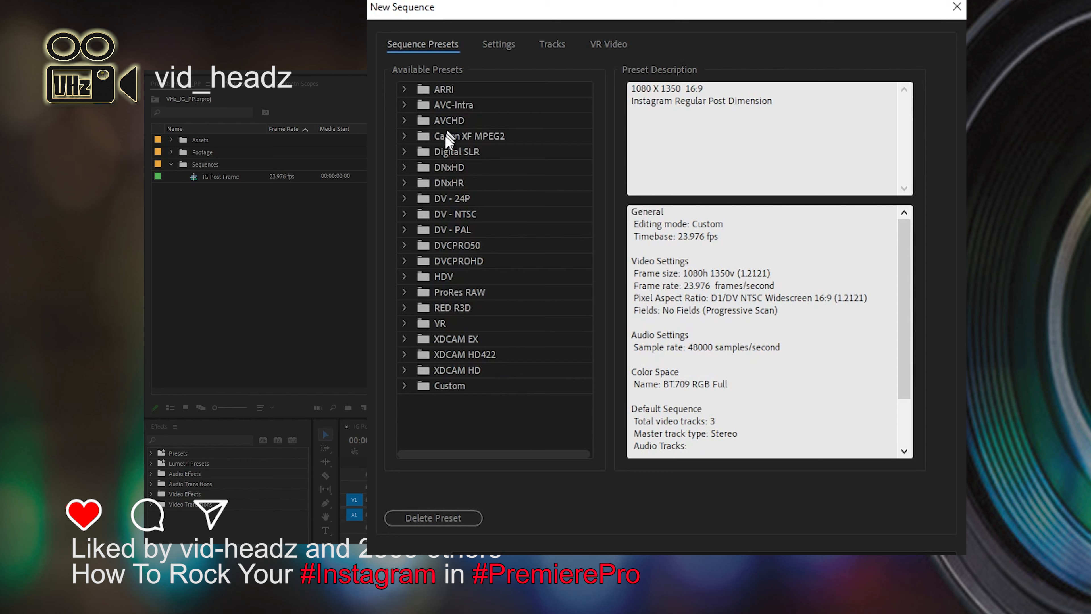
# Compare the HDV 1080p24 and HDV 1080p30 sequence presets and select HDV 1080p24 as the base.
pyautogui.click(405, 276)
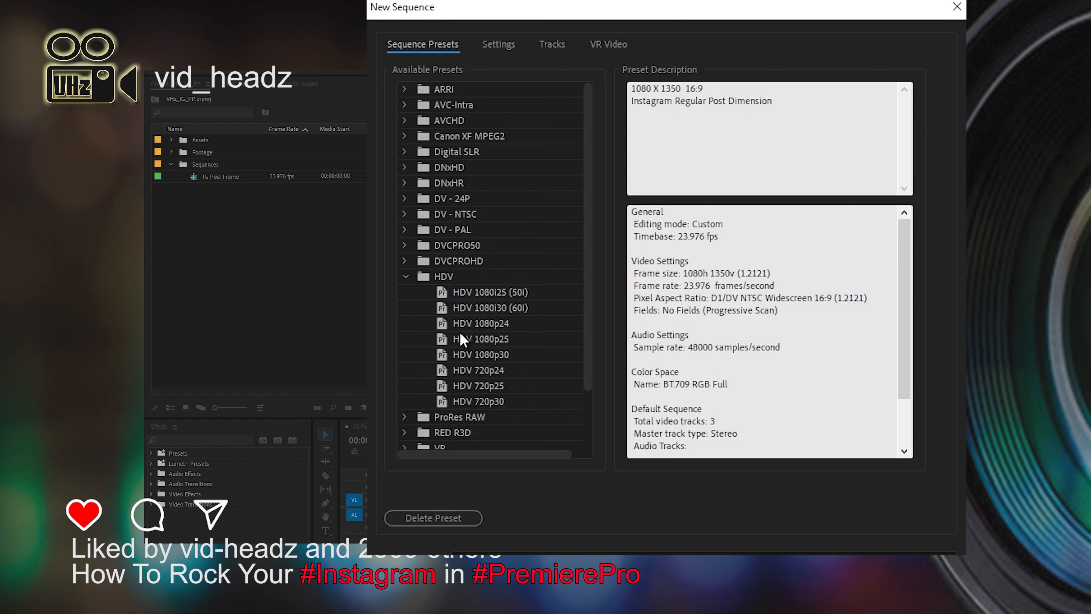
pyautogui.click(457, 326)
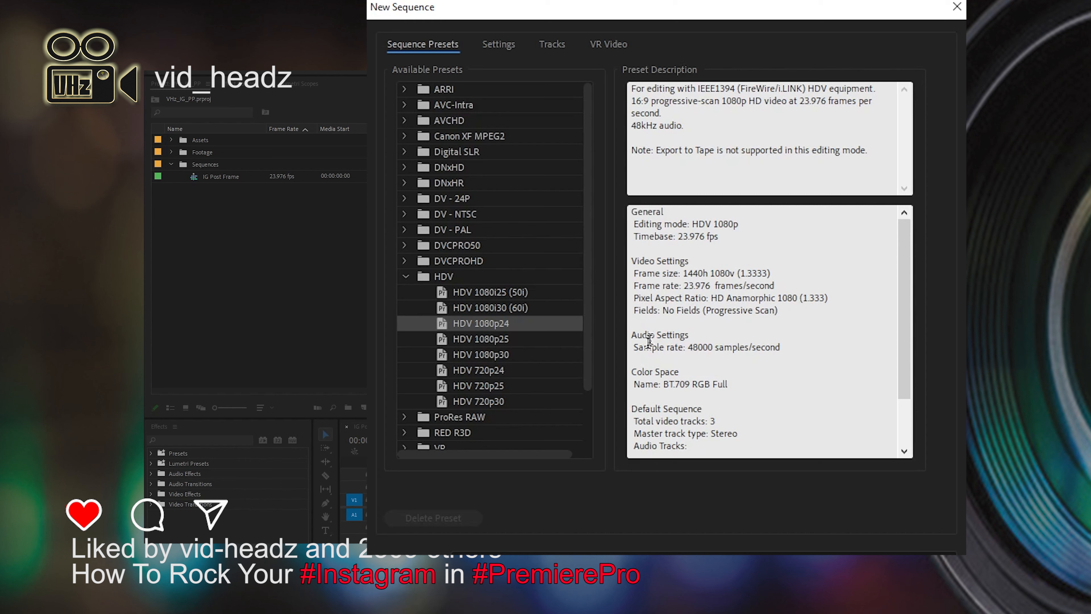
pyautogui.click(496, 357)
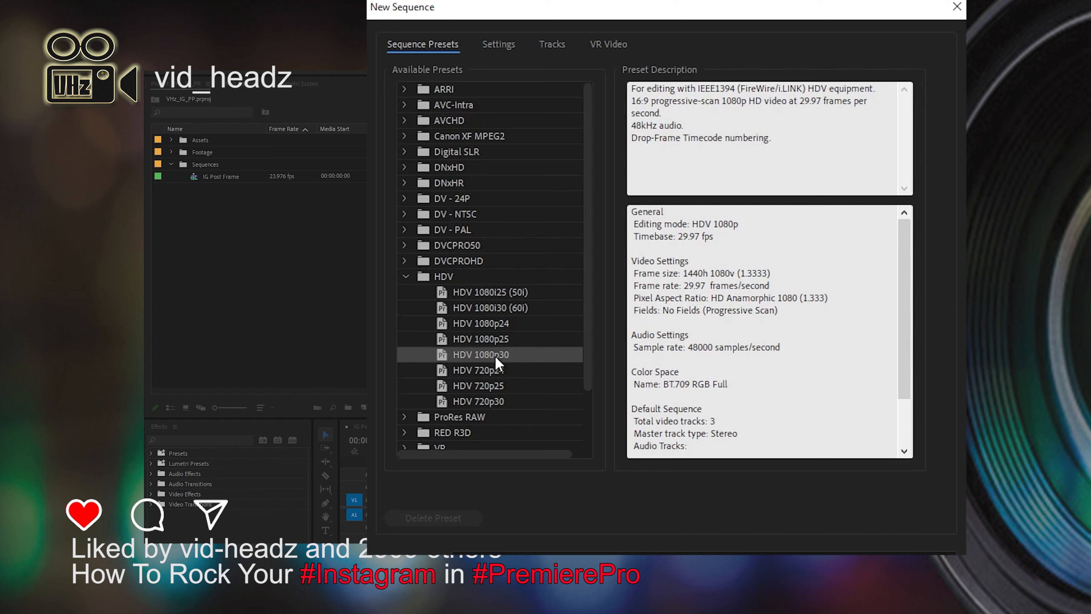
pyautogui.click(485, 327)
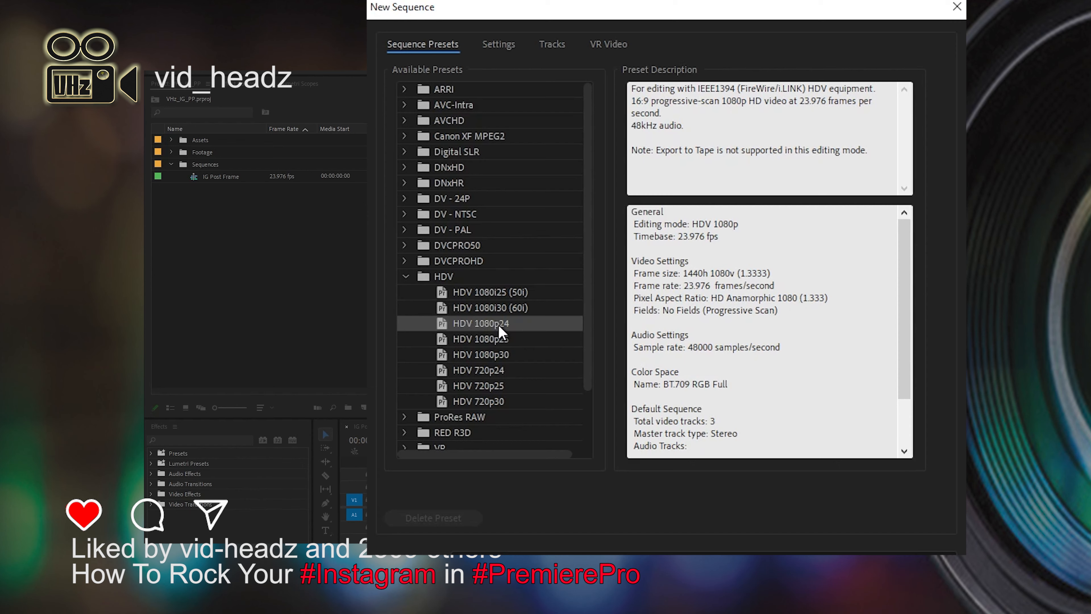
# Switch the sequence's editing mode to Custom.
pyautogui.click(499, 44)
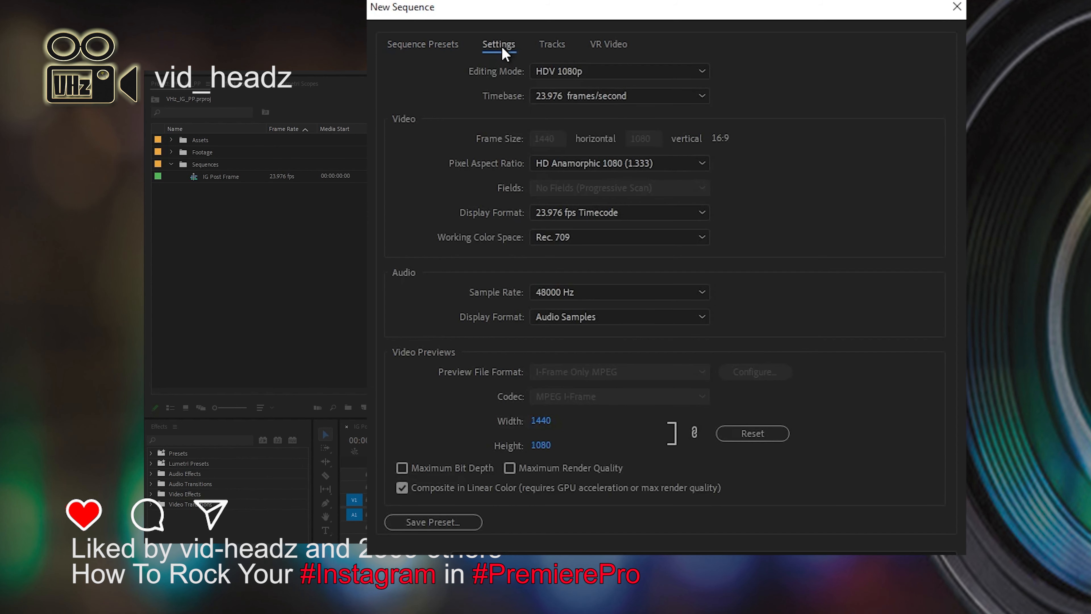
pyautogui.click(611, 76)
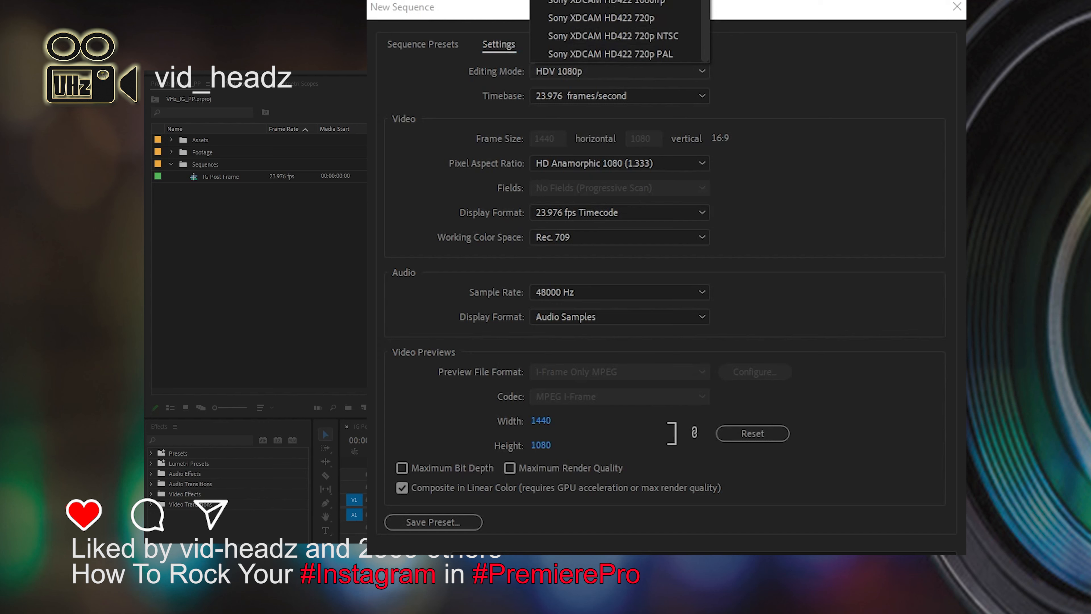
pyautogui.scroll(5, 619, 30)
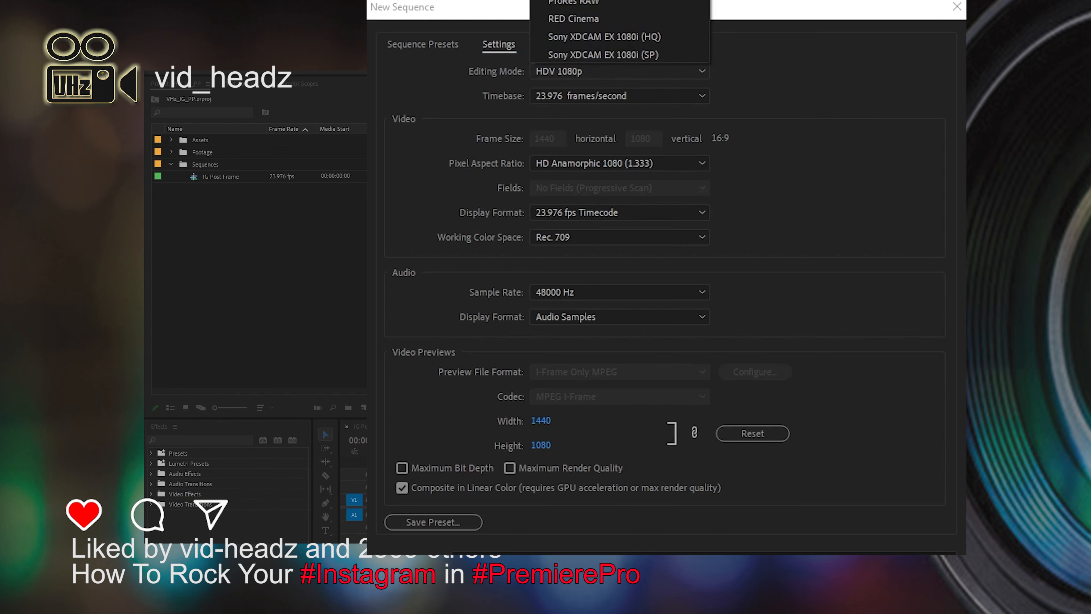
pyautogui.click(618, 3)
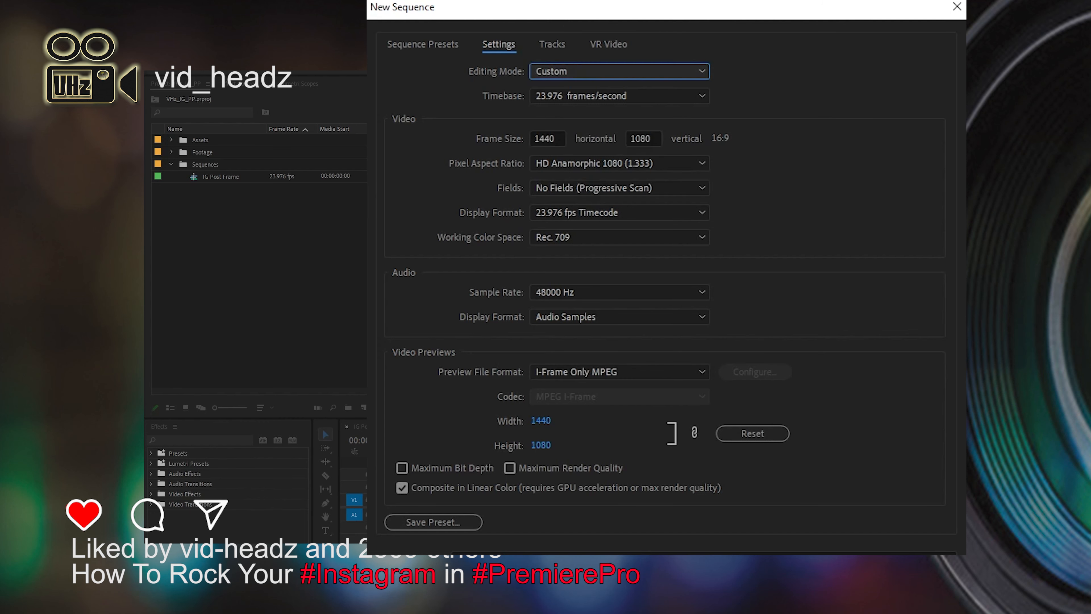
# Set the sequence frame size to 1080 horizontal by 1350 vertical.
pyautogui.doubleClick(551, 140)
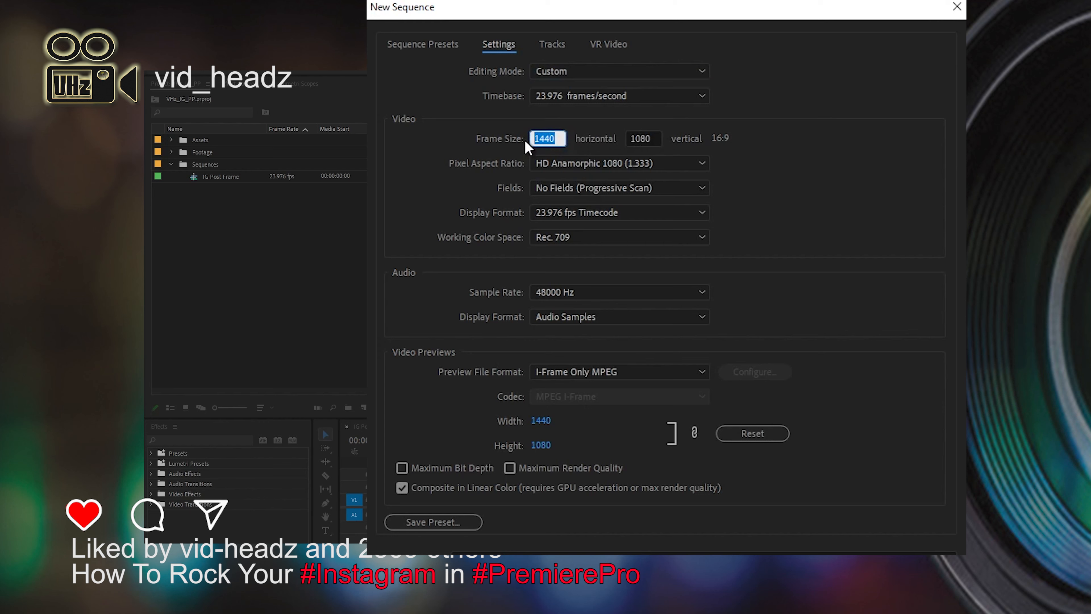
pyautogui.write('1080')
pyautogui.doubleClick(654, 138)
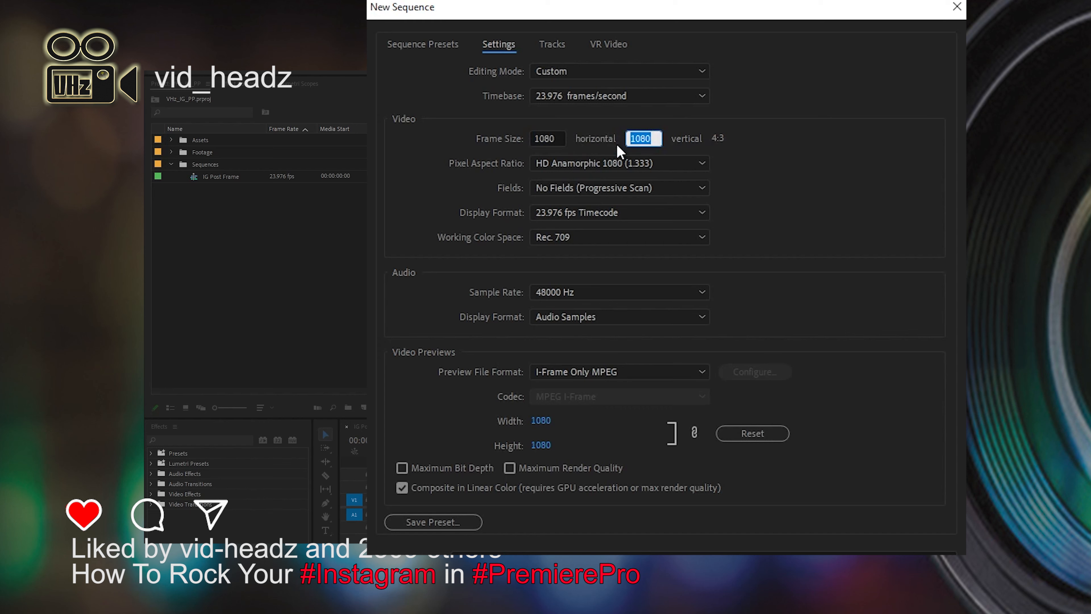
pyautogui.write('1350')
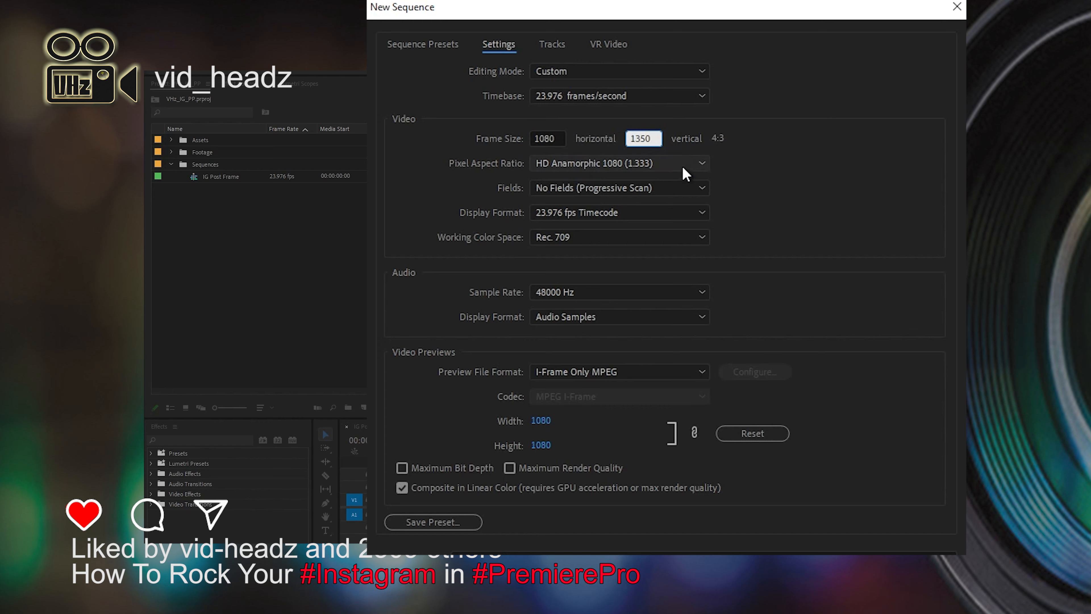
# Set the sequence's pixel aspect ratio to D1/DV NTSC Widescreen 16:9 (1.2121).
pyautogui.click(665, 170)
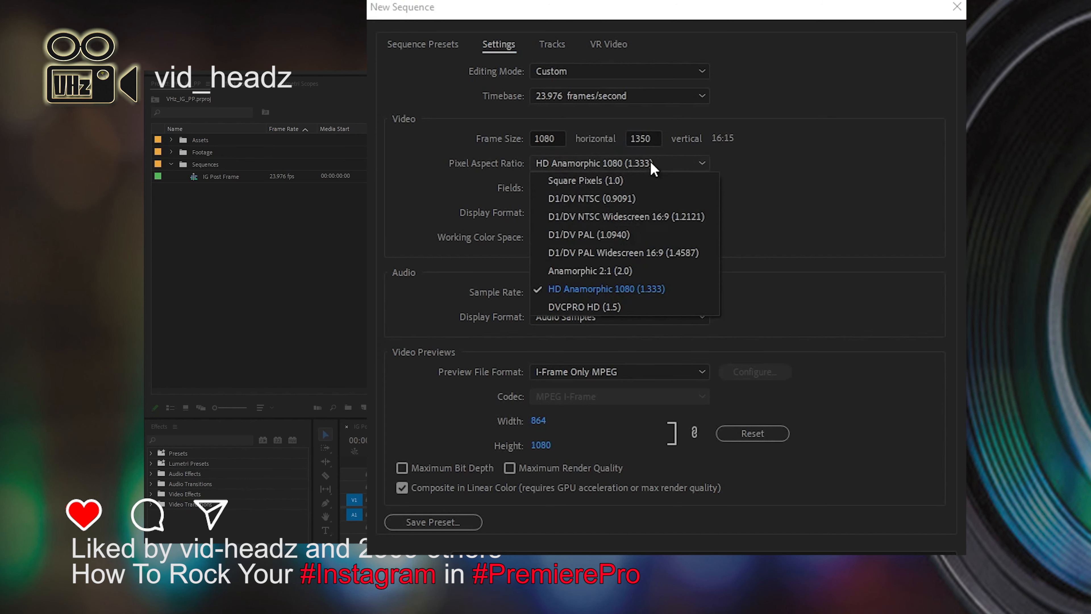
pyautogui.click(662, 214)
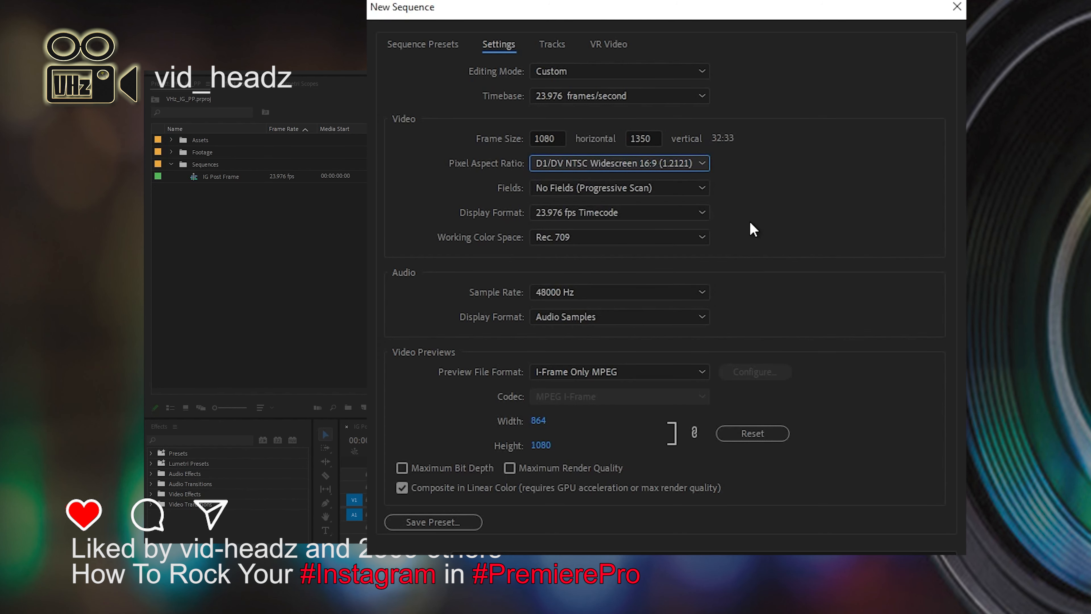
pyautogui.click(686, 171)
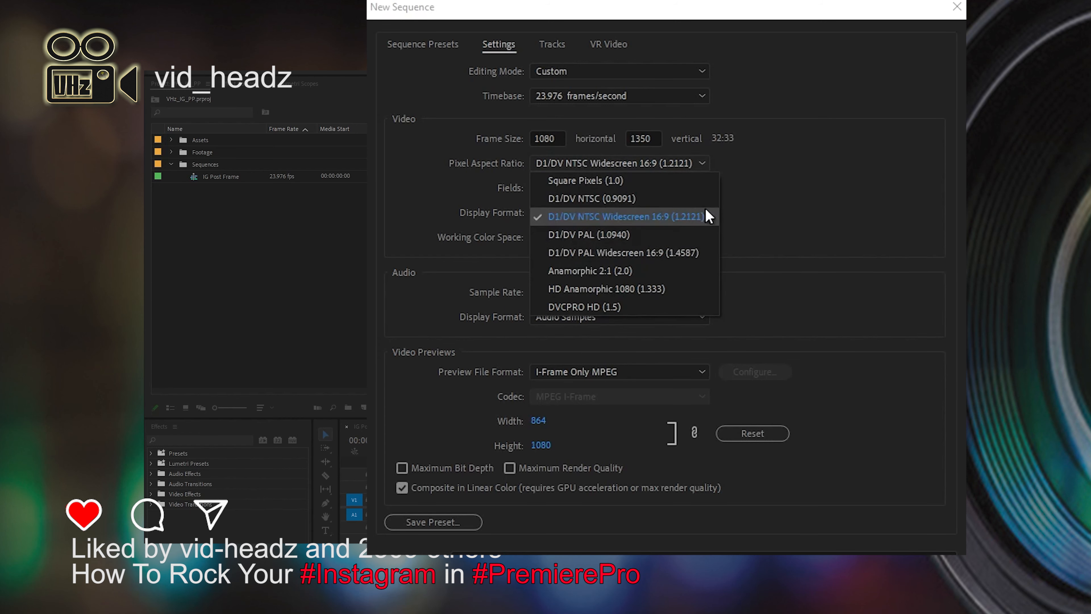
pyautogui.click(698, 216)
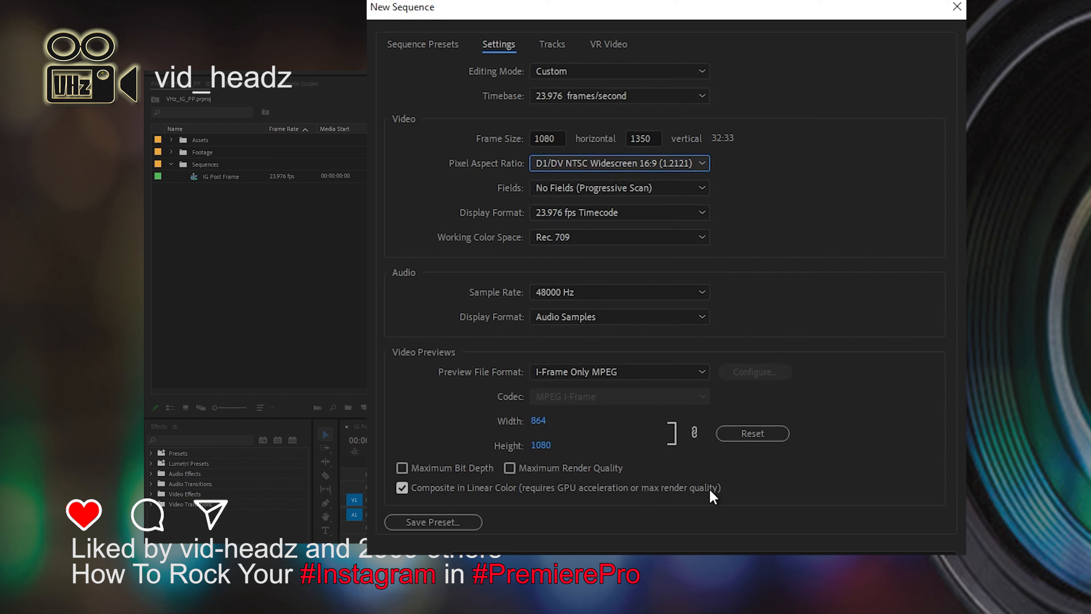
# Start saving the sequence settings as a preset and name it "IG Post / Video Reel".
pyautogui.click(443, 522)
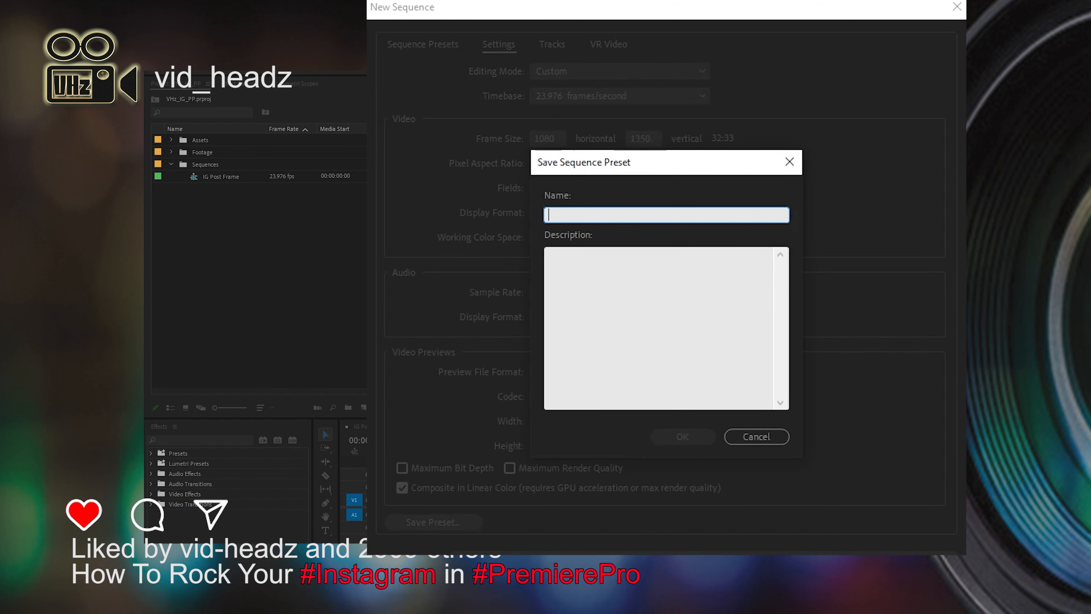
pyautogui.write('IG Pos')
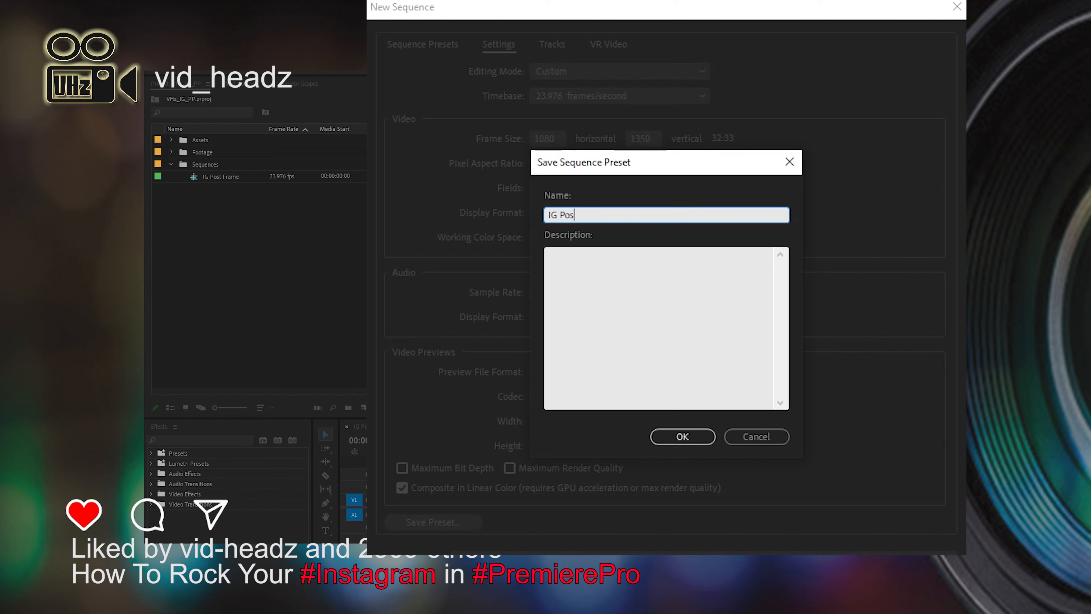
pyautogui.write('t _ Video Reel')
pyautogui.click(587, 215)
pyautogui.press('BackSpace')
pyautogui.press('BackSpace')
pyautogui.write('/')
# Enter the preset description "1080 X 1350 16:9" and "Instagram Post / Video Reel" on two lines, then cancel saving the preset.
pyautogui.click(688, 294)
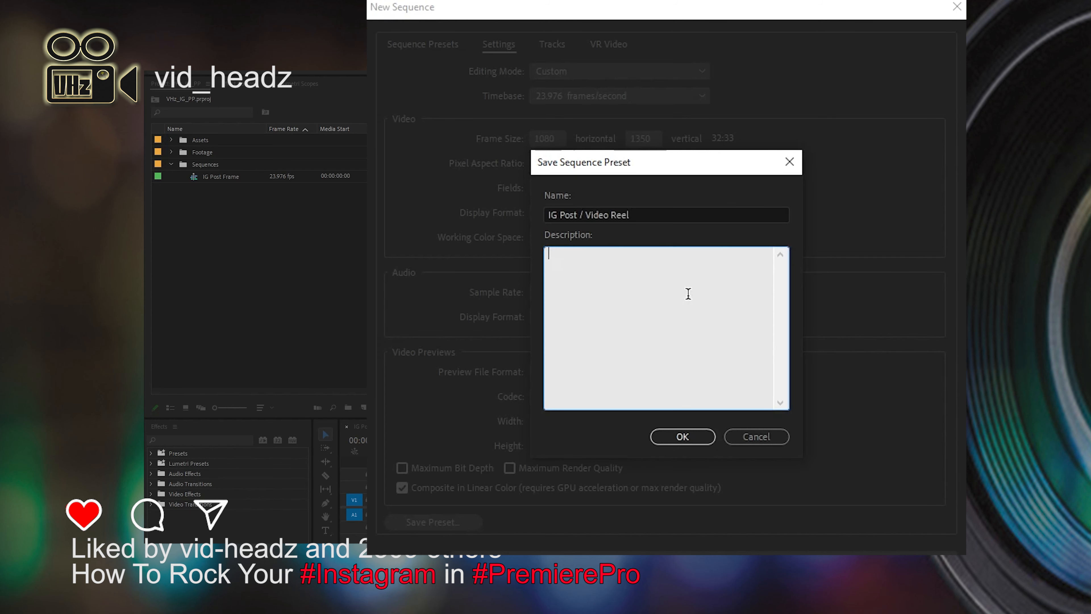
pyautogui.write('1080- X 1350  16:9')
pyautogui.press('Return')
pyautogui.write('Instagram Post /')
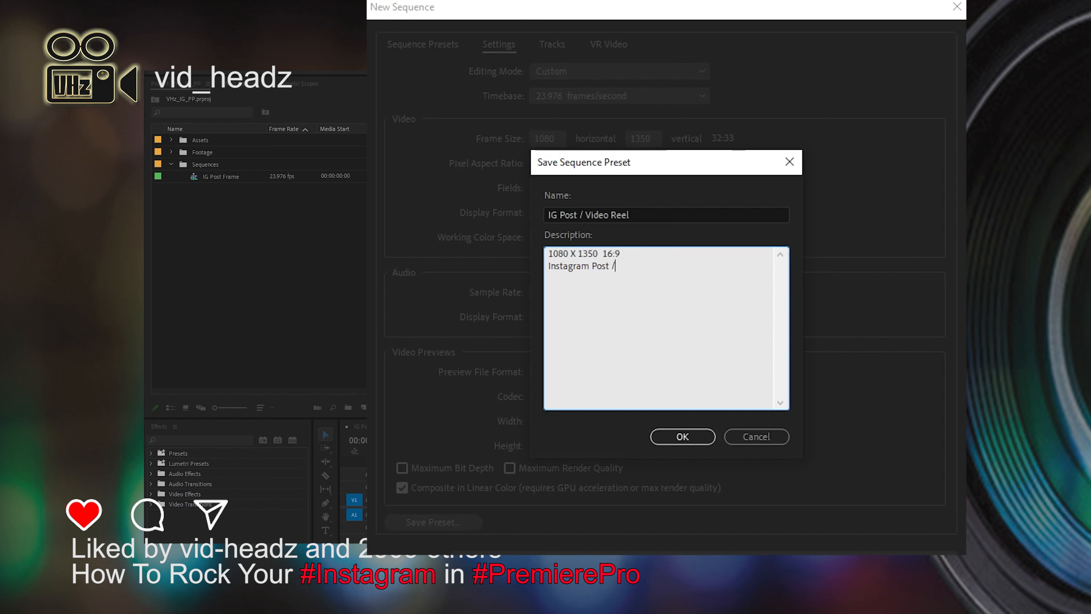
pyautogui.write(' Video Reel')
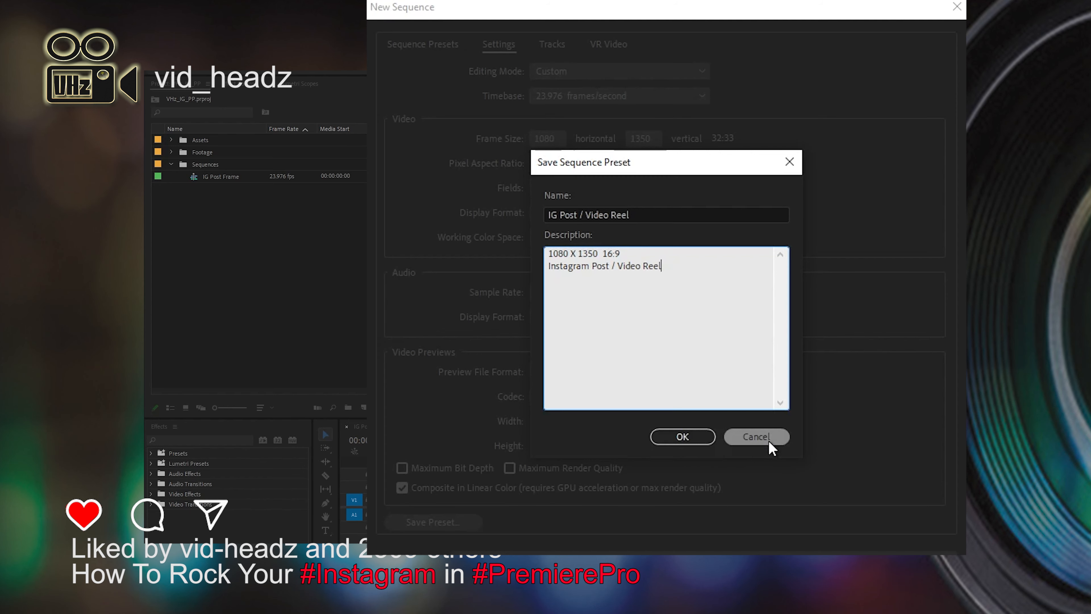
pyautogui.click(756, 437)
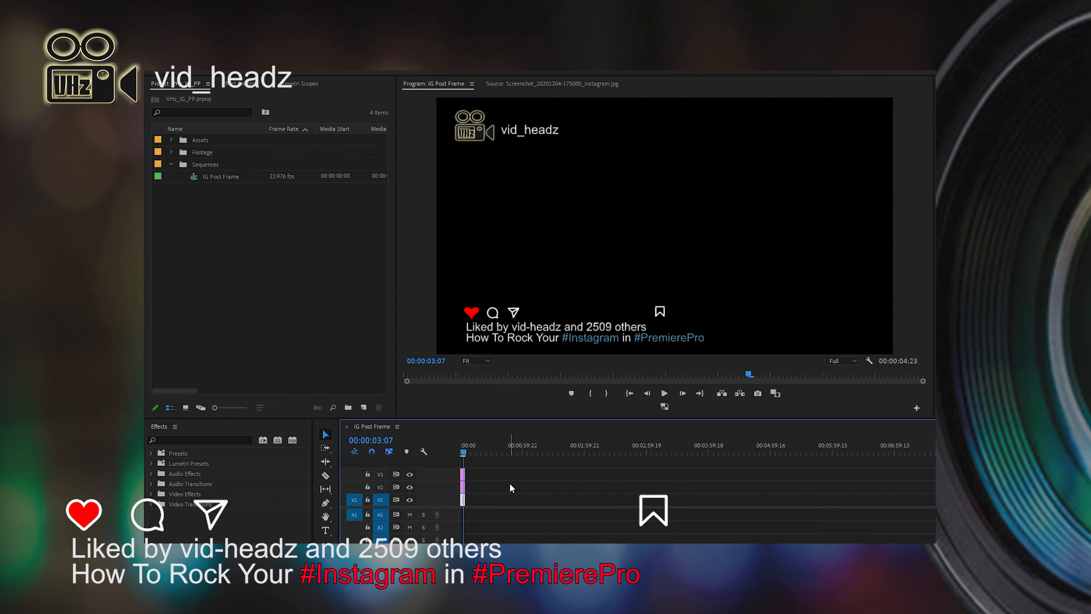
# Start a new sequence based on the HDV 1080p24 preset.
pyautogui.hotkey('ctrl', 'n')
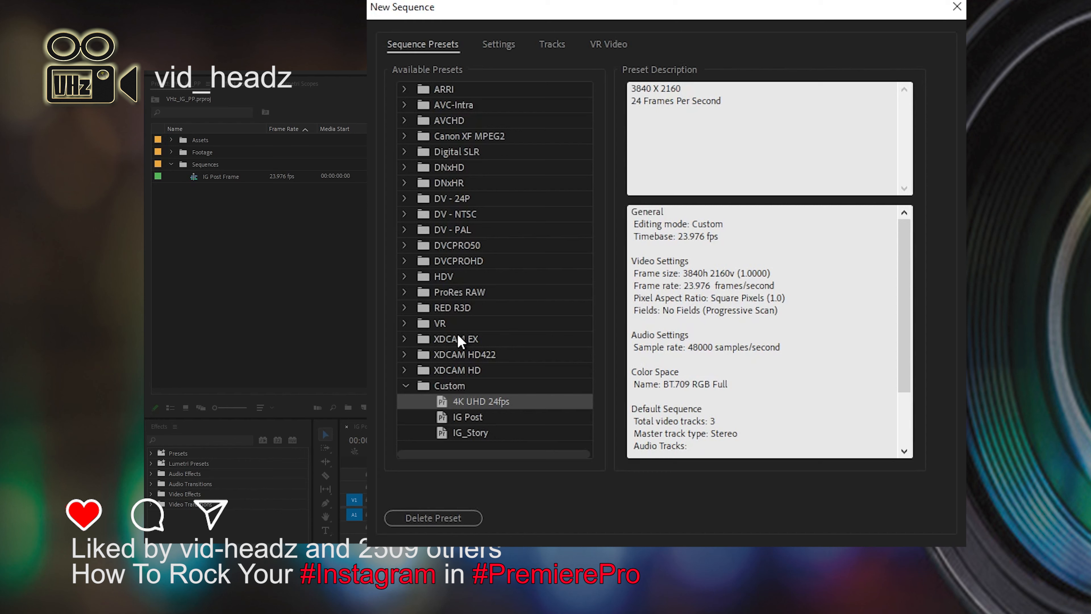
pyautogui.click(405, 277)
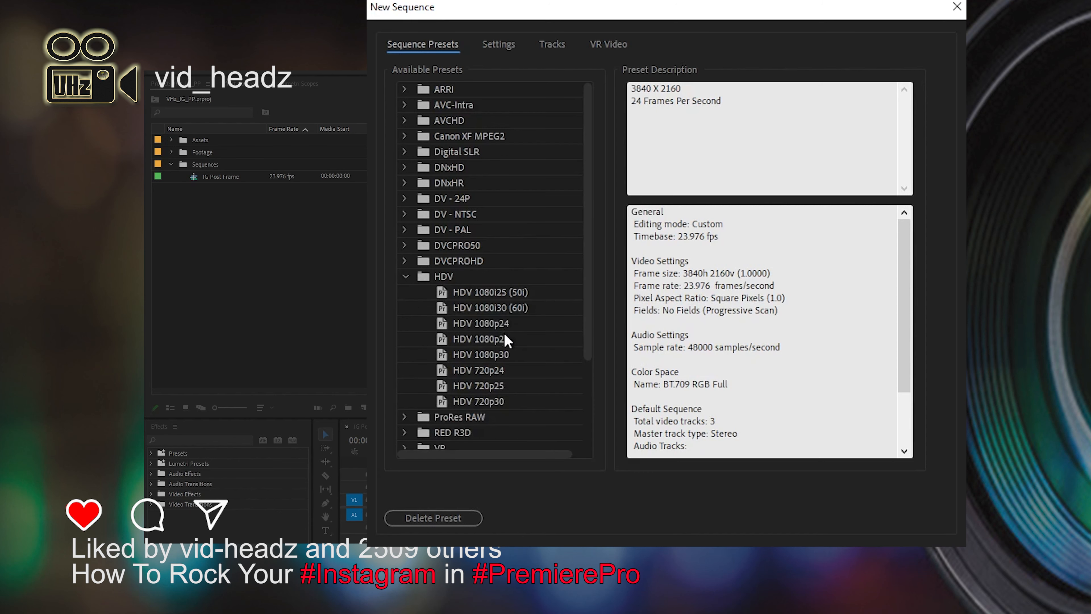
pyautogui.click(480, 323)
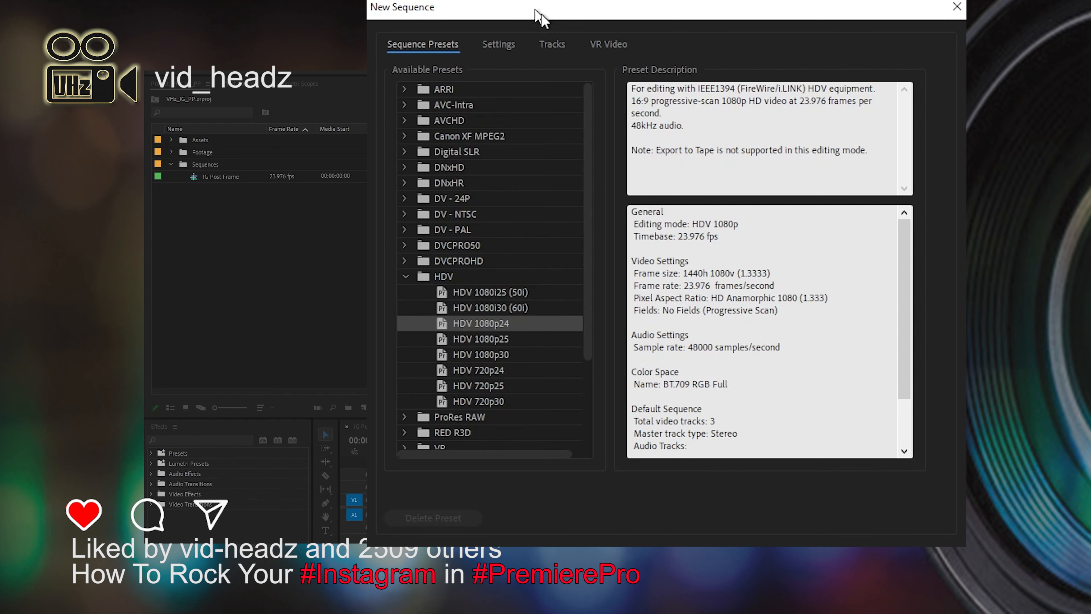
# Set the new sequence's editing mode to Custom so its frame size can be edited.
pyautogui.click(511, 38)
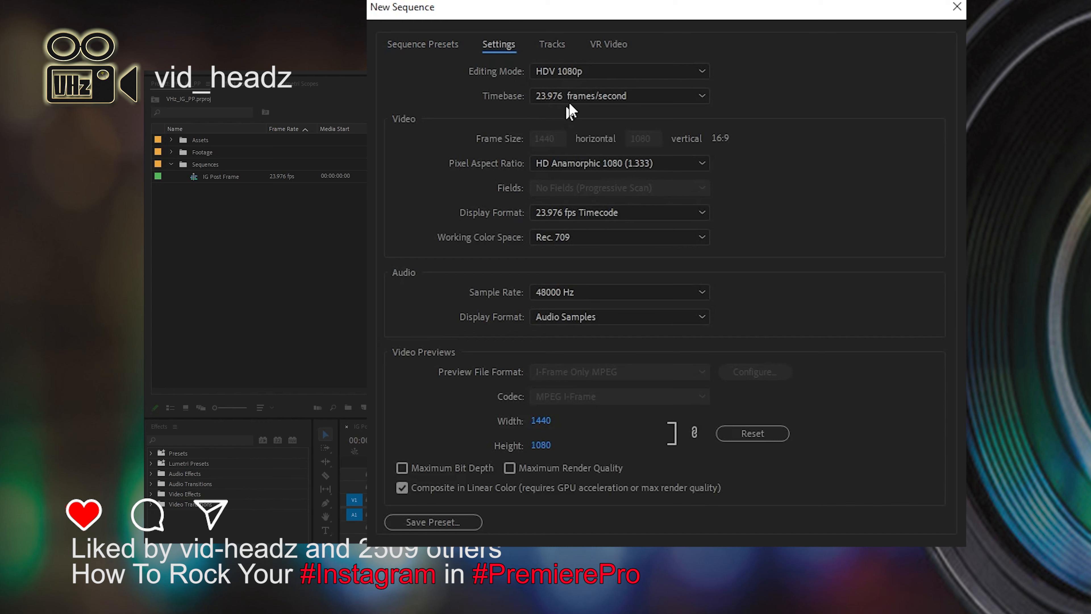
pyautogui.click(646, 82)
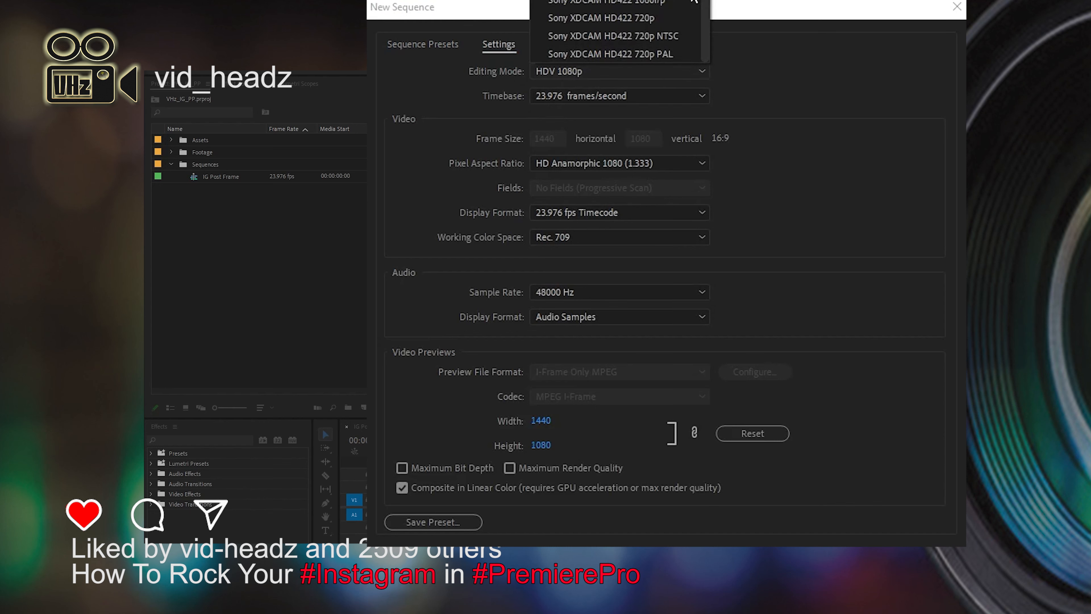
pyautogui.scroll(3, 618, 30)
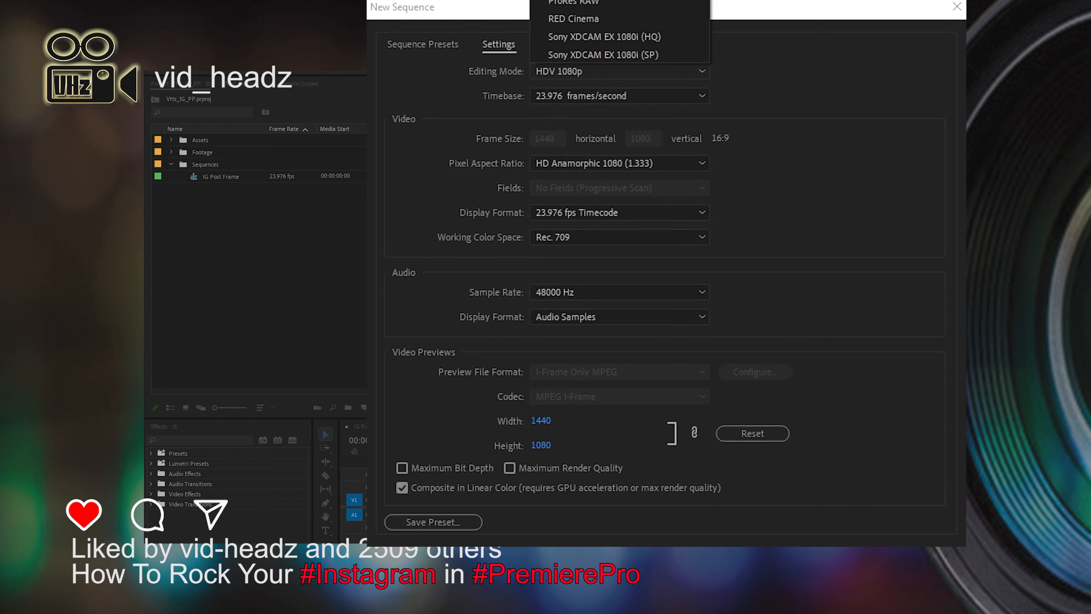
pyautogui.click(618, 1)
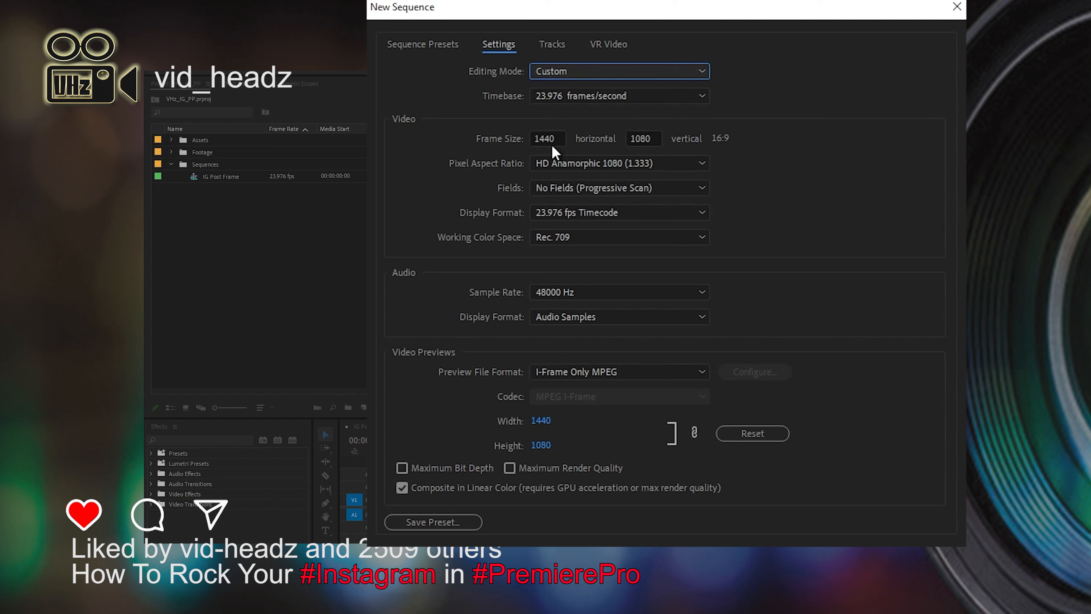
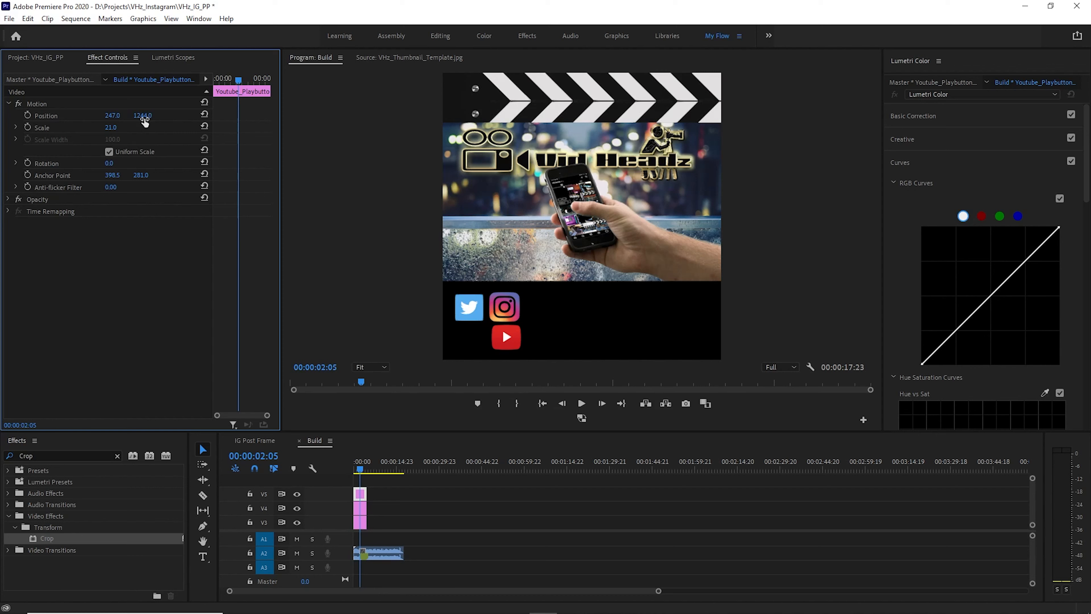
# Raise the YouTube play button to the row of the other social icons by setting its vertical position to 1099.0.
pyautogui.moveTo(143, 115); pyautogui.dragTo(122, 116)
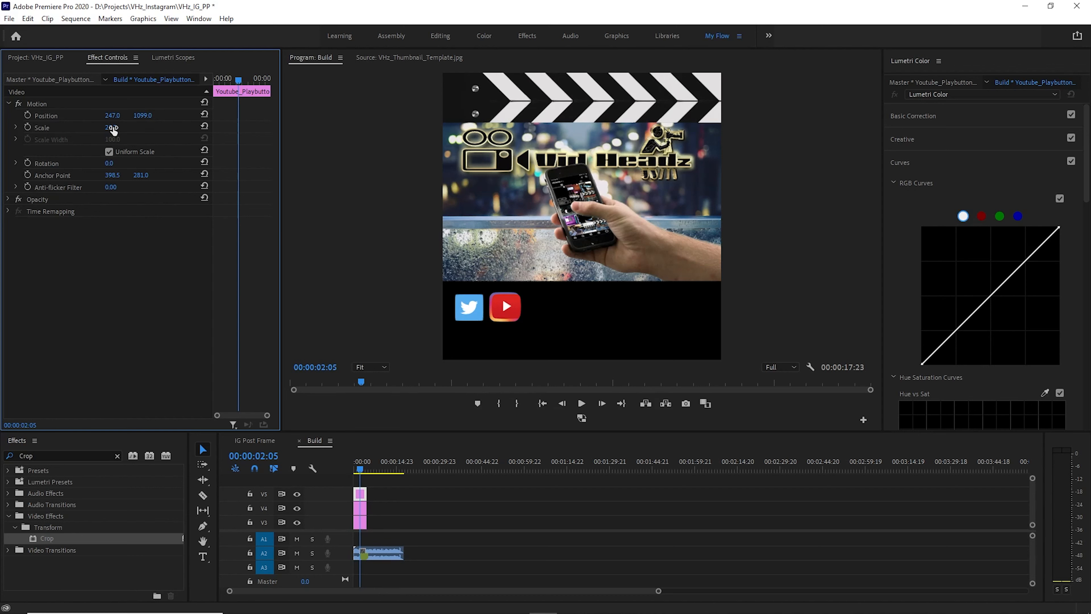
# Move the YouTube play button beneath the Instagram icon by setting its position to 238.0, 1258.0.
pyautogui.moveTo(110, 127); pyautogui.dragTo(146, 115)
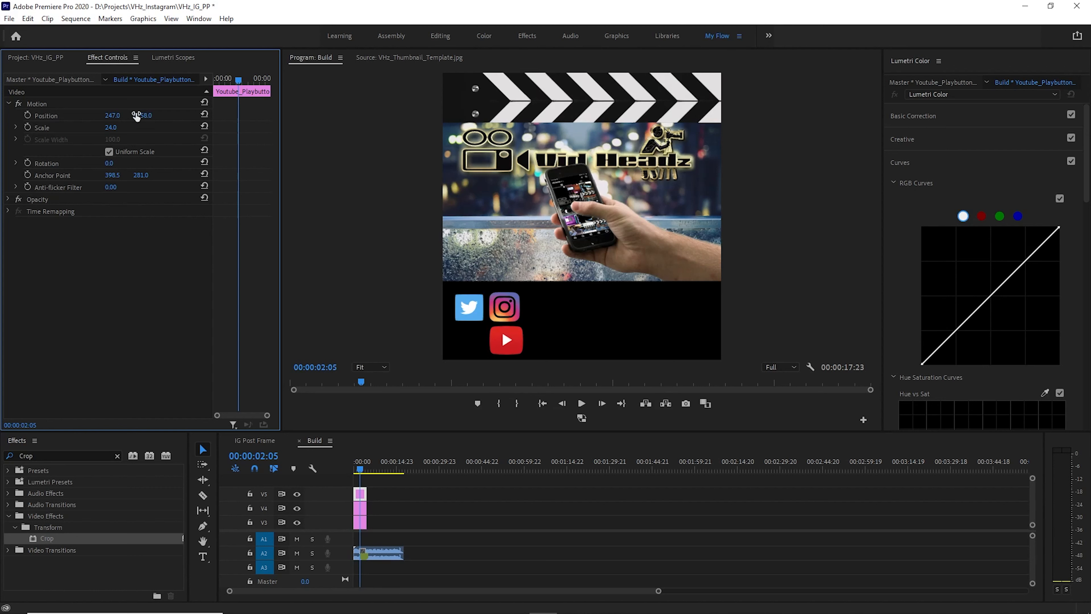
pyautogui.moveTo(113, 115); pyautogui.dragTo(110, 115)
# Create a new 1080 x 1350 legacy title named "Social Title 1".
pyautogui.click(9, 21)
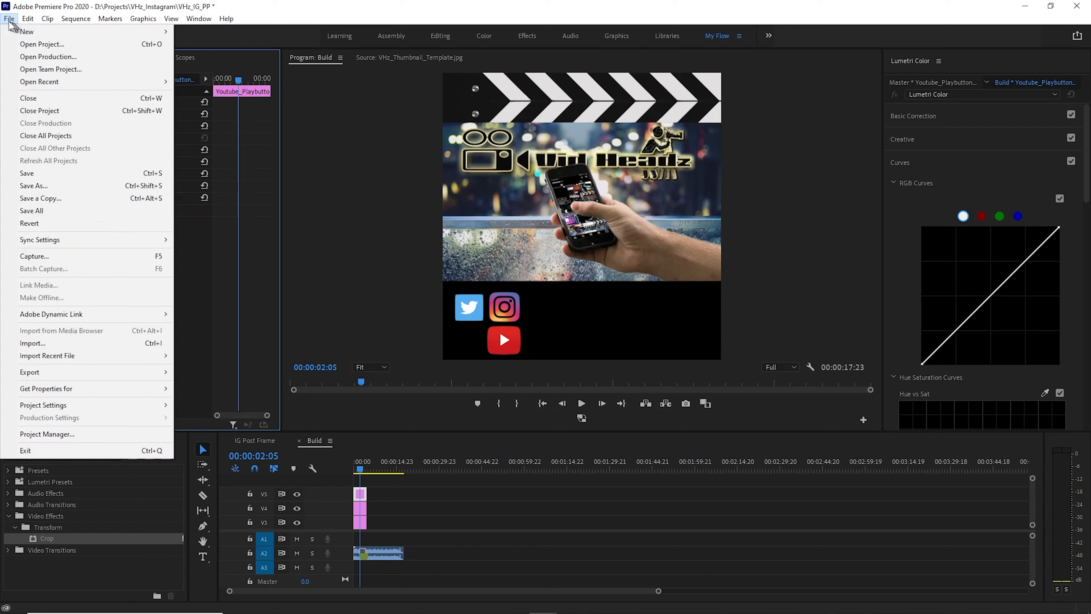
pyautogui.moveTo(30, 37)
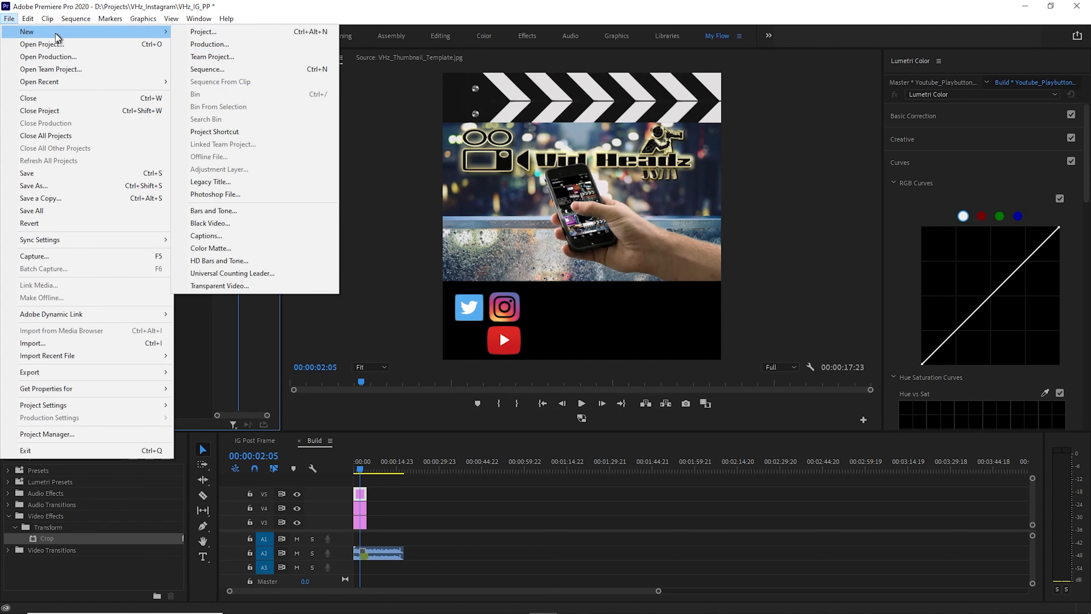
pyautogui.click(214, 182)
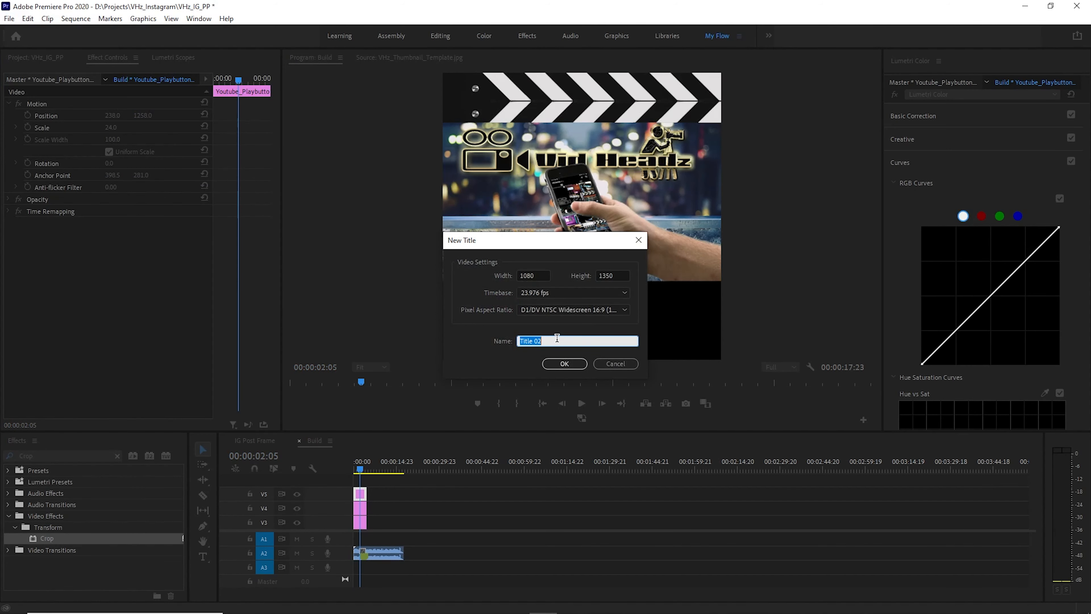
pyautogui.write('Social')
pyautogui.click(564, 363)
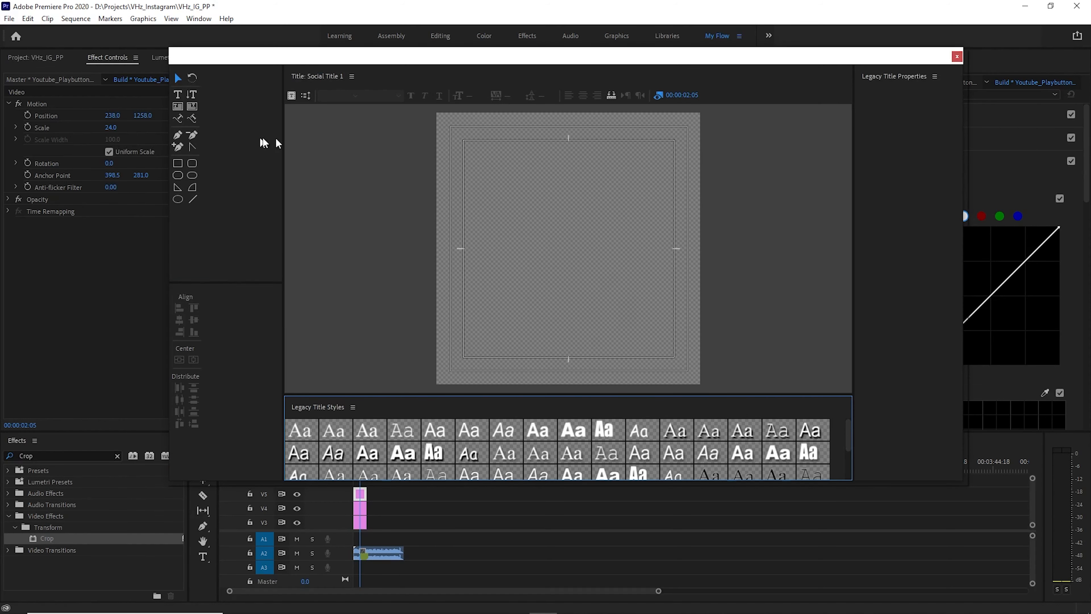
# Add the text "#VidHeadz" to the title in the black area beside the social icons.
pyautogui.click(183, 101)
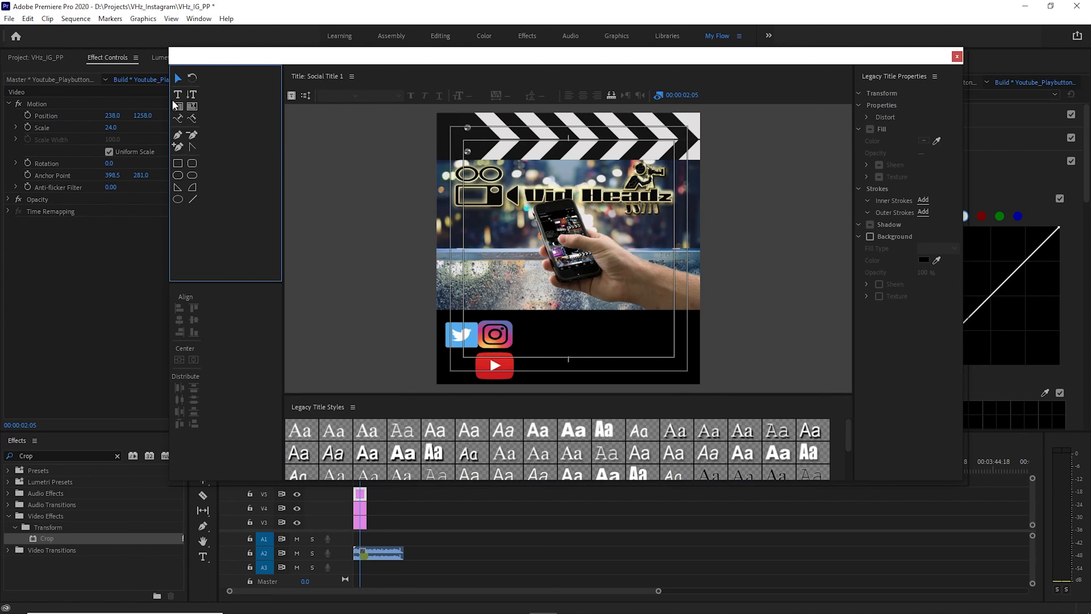
pyautogui.click(178, 94)
pyautogui.click(535, 334)
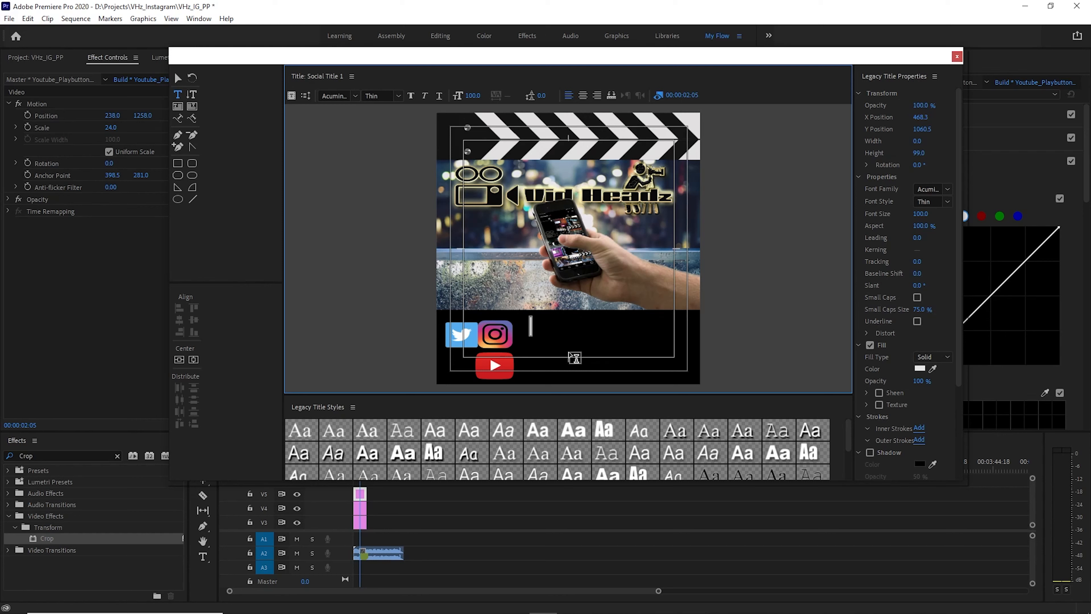
pyautogui.write('#V')
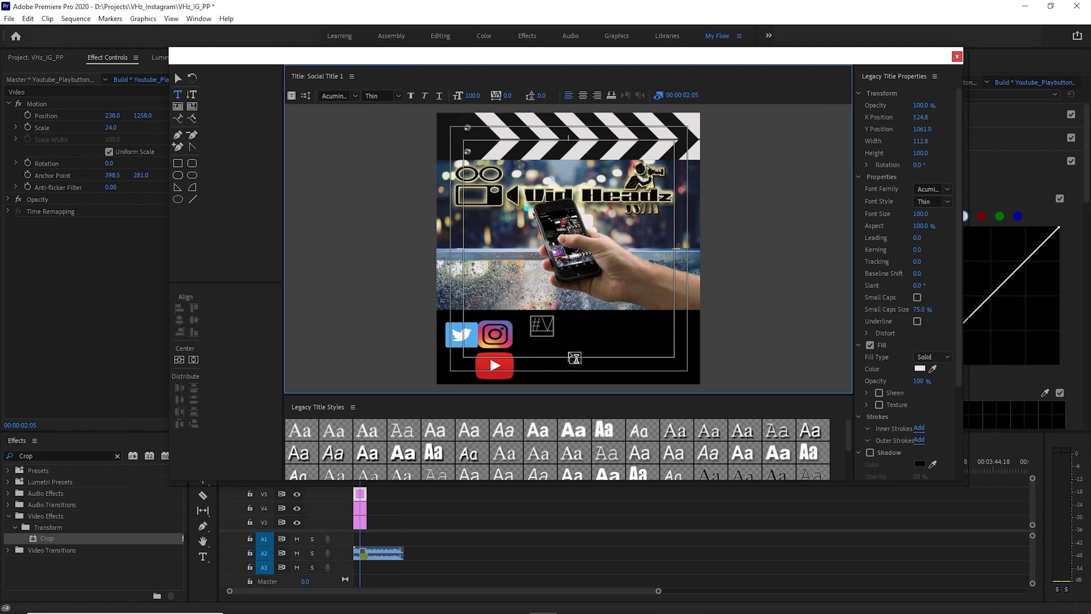
pyautogui.write('idheadz')
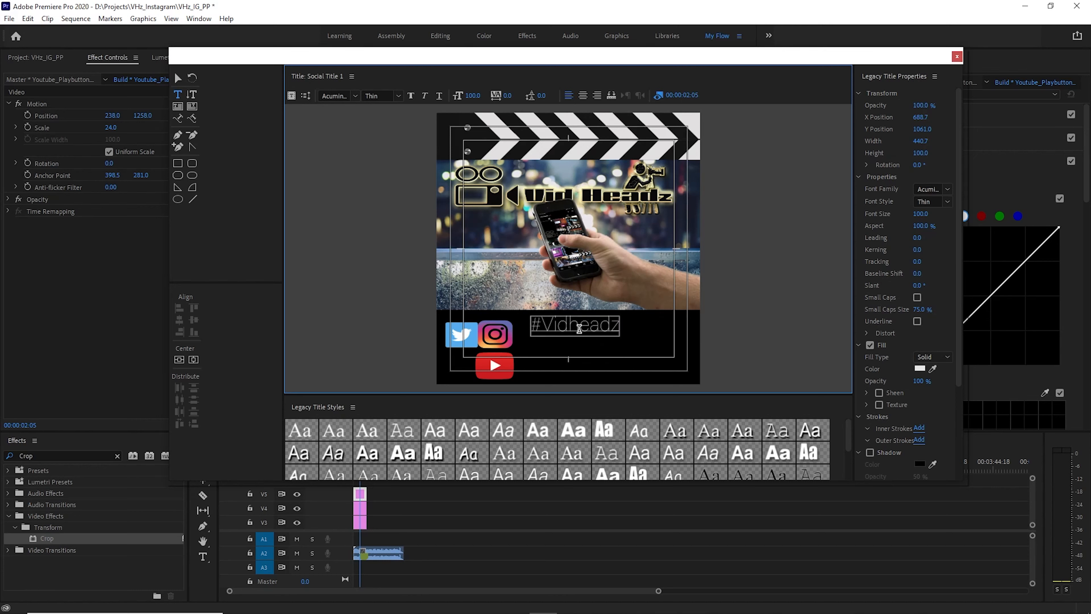
pyautogui.press('BackSpace')
pyautogui.write('Z')
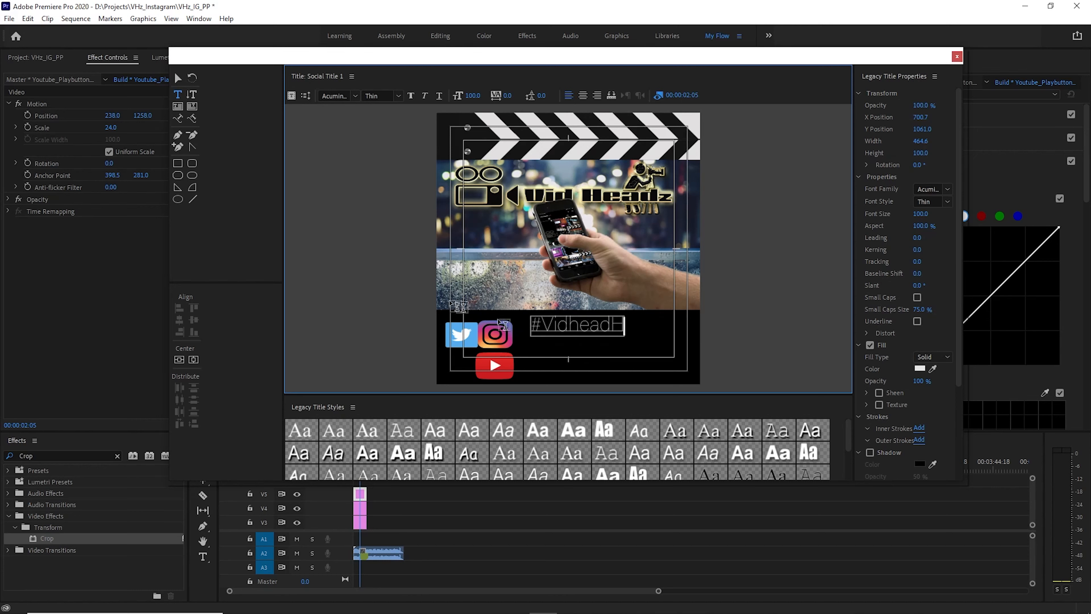
pyautogui.press('BackSpace')
pyautogui.press('BackSpace')
pyautogui.press('BackSpace')
pyautogui.press('BackSpace')
pyautogui.press('BackSpace')
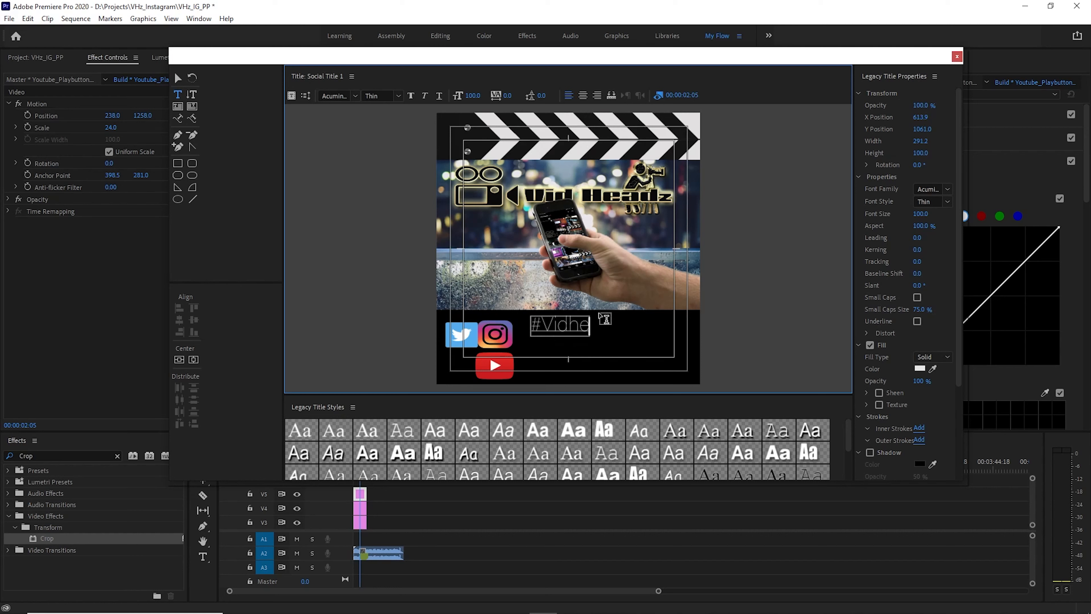
pyautogui.write('Headz')
# Set the #VidHeadz text in Sneakers Pro Medium and move it down beside the YouTube icon, to about X 790, Y 1250.
pyautogui.moveTo(622, 325); pyautogui.dragTo(531, 325)
pyautogui.click(355, 95)
pyautogui.click(365, 263)
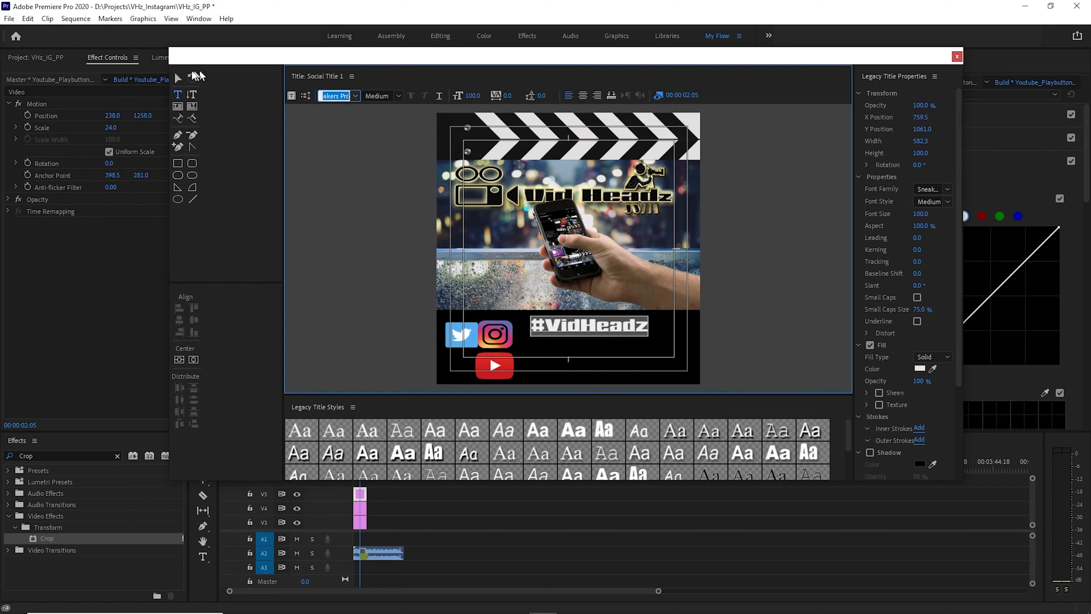
pyautogui.click(177, 78)
pyautogui.moveTo(591, 328); pyautogui.dragTo(597, 364)
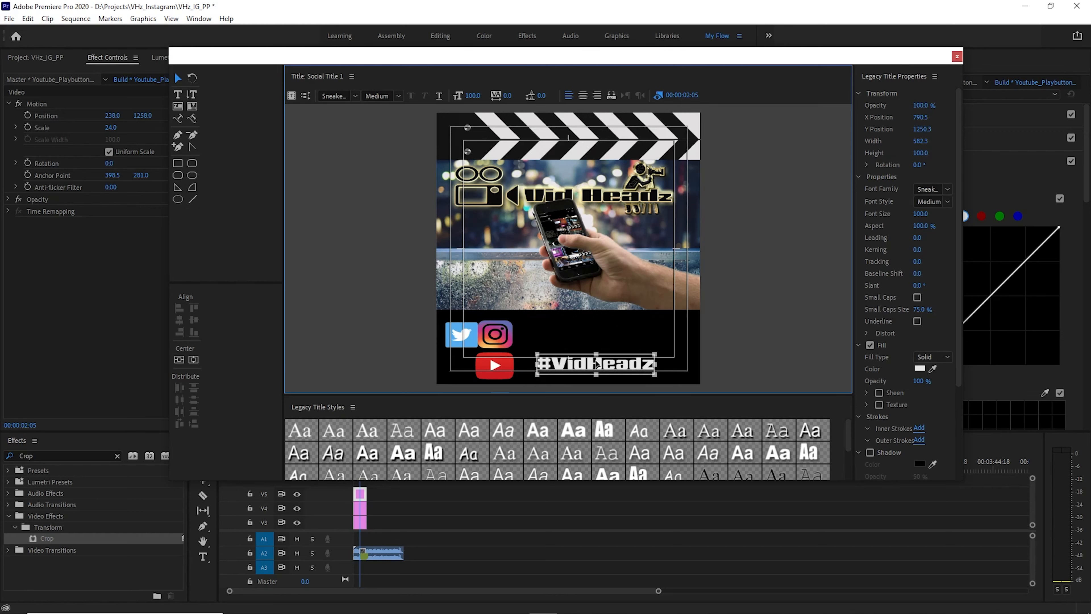
pyautogui.click(178, 94)
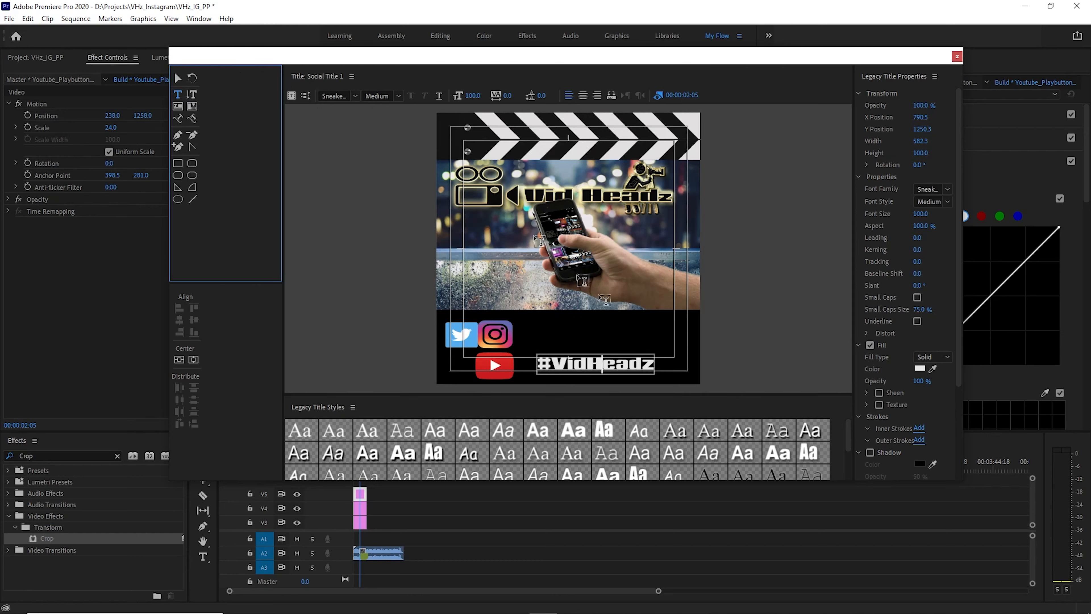
pyautogui.click(545, 335)
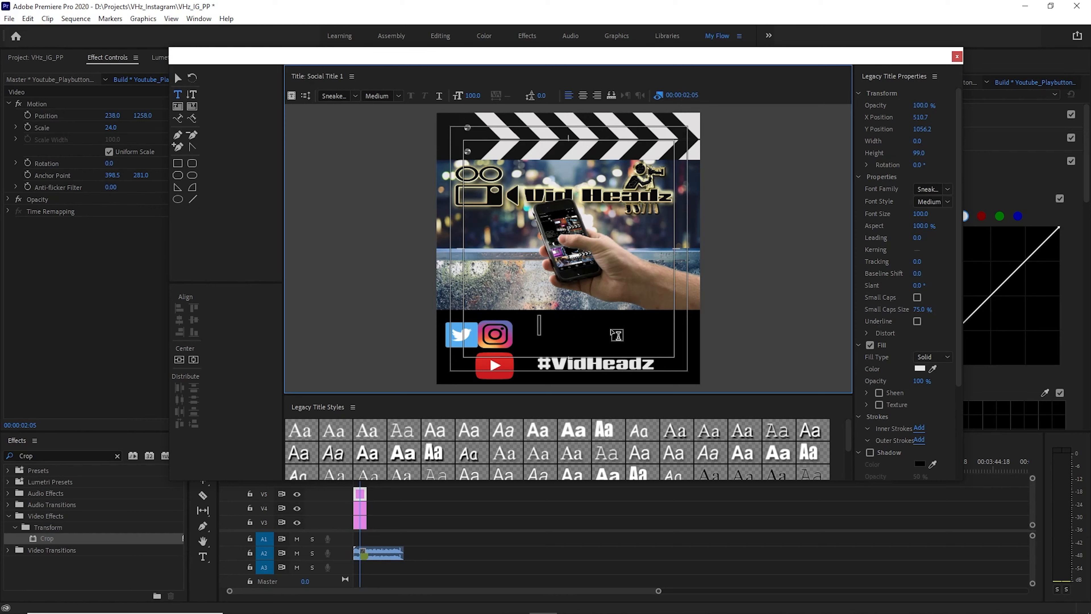
pyautogui.write('@')
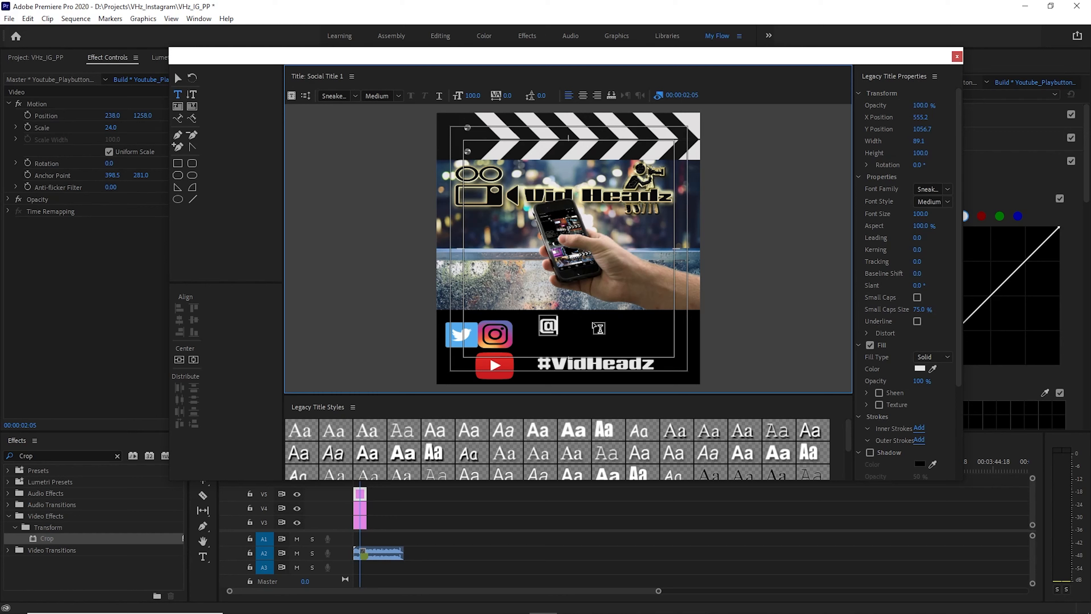
pyautogui.write('vidheadz')
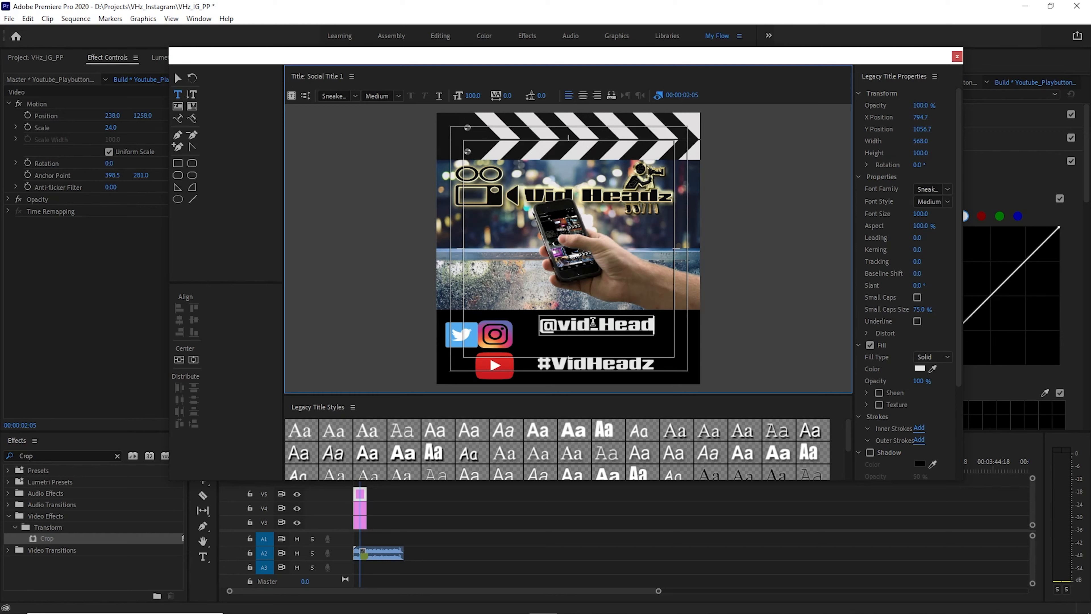
pyautogui.click(177, 77)
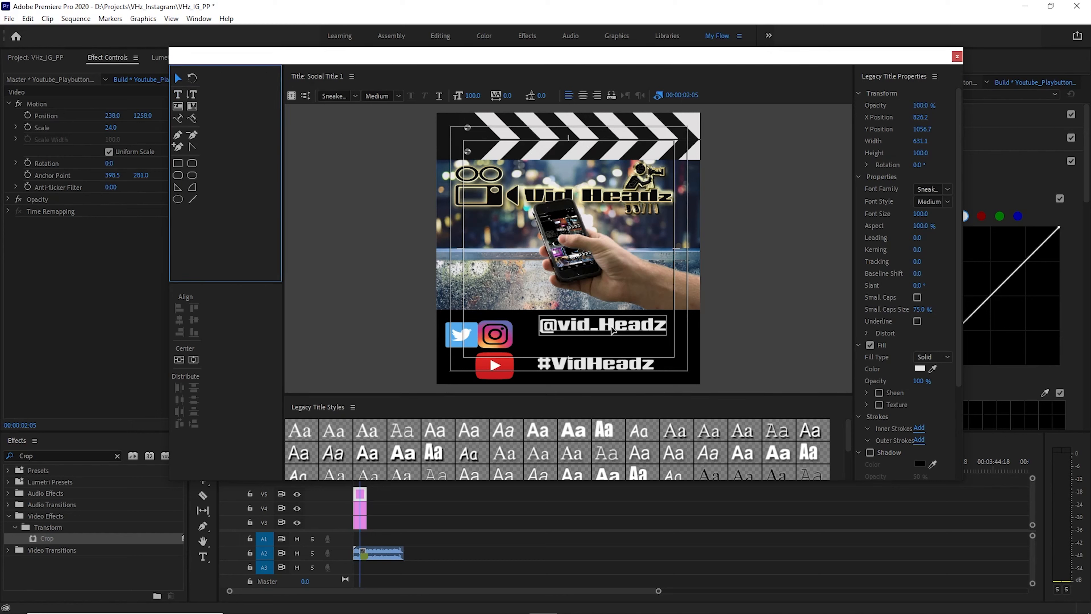
pyautogui.moveTo(612, 330)
pyautogui.mouseDown()
pyautogui.moveTo(602, 337)
pyautogui.moveTo(612, 340)
pyautogui.mouseUp()
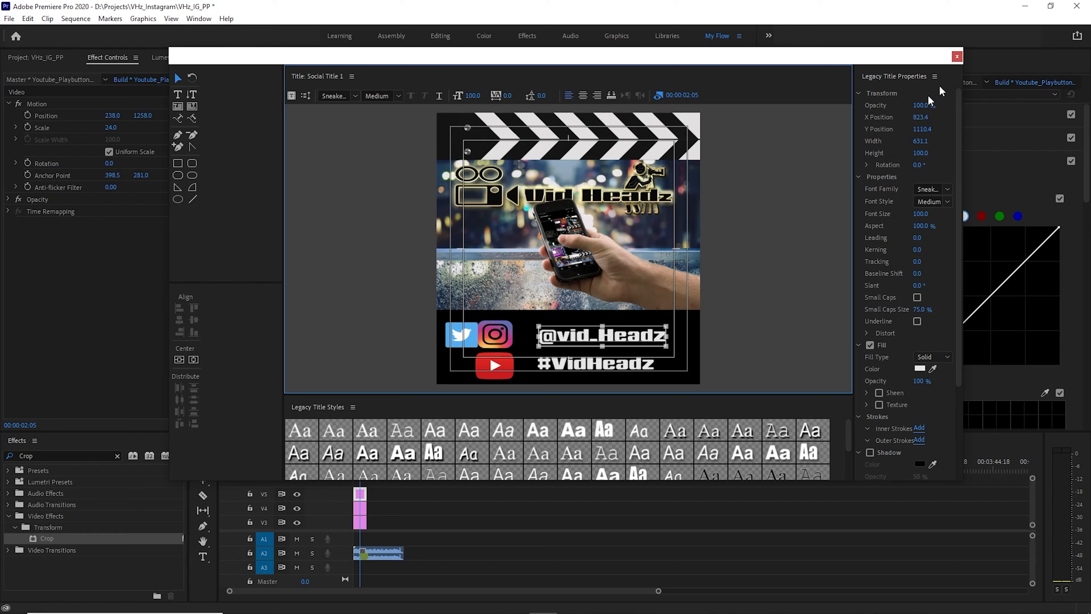
pyautogui.click(957, 56)
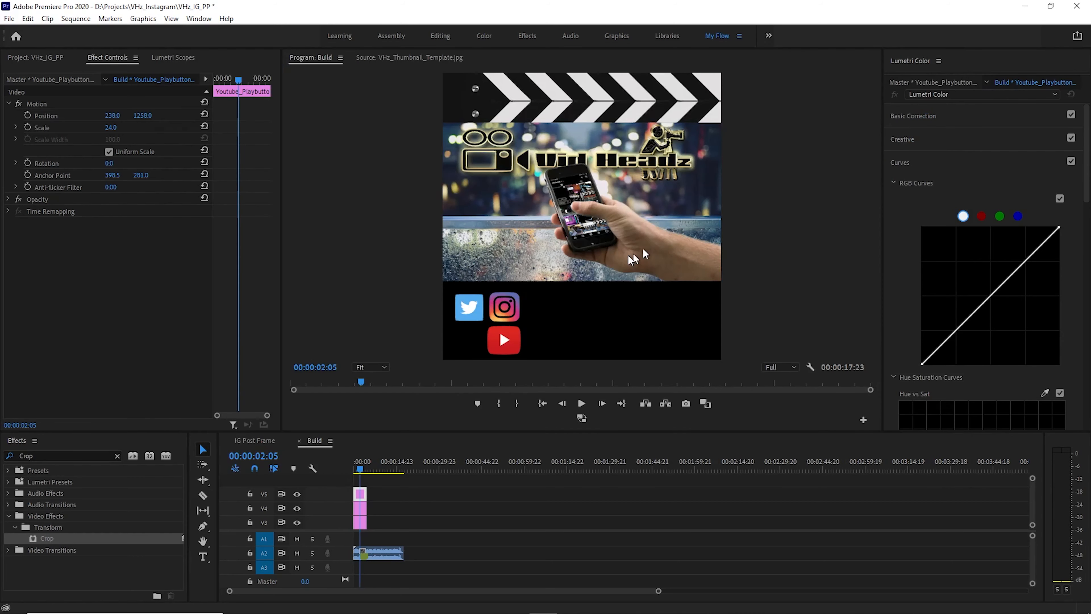
# Place Social Title 1 from the Social Icons bin on track V6 at the start of the Build sequence.
pyautogui.click(28, 59)
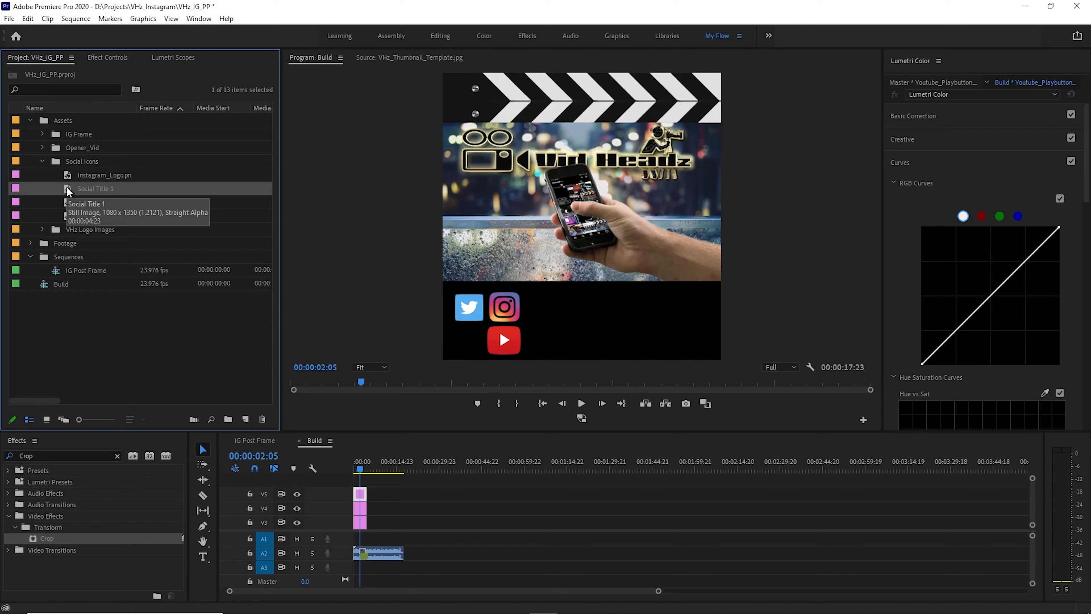
pyautogui.scroll(-2, 350, 481)
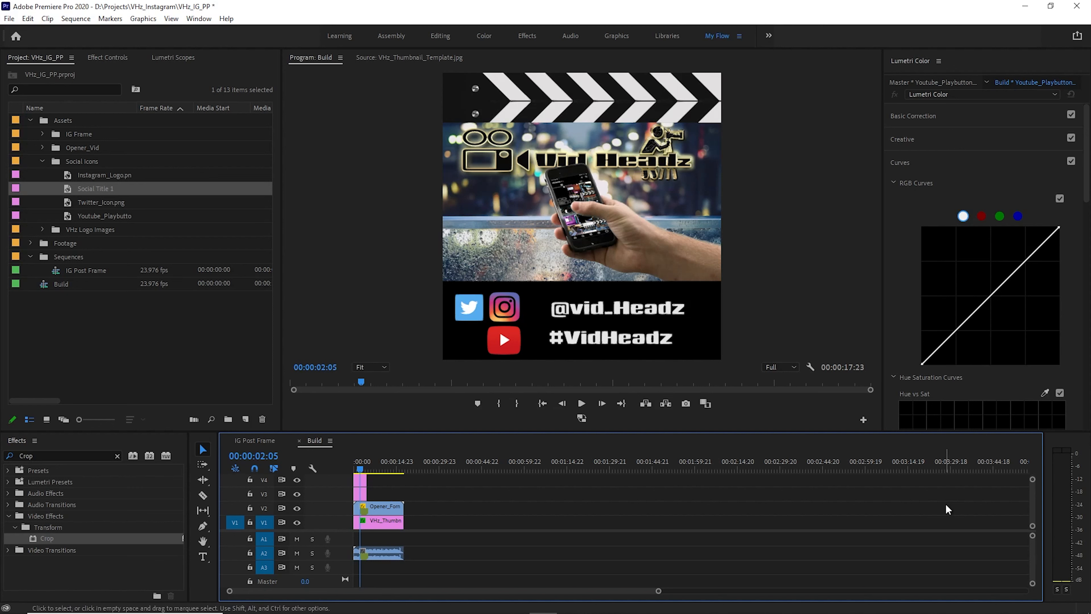
pyautogui.scroll(2, 1035, 512)
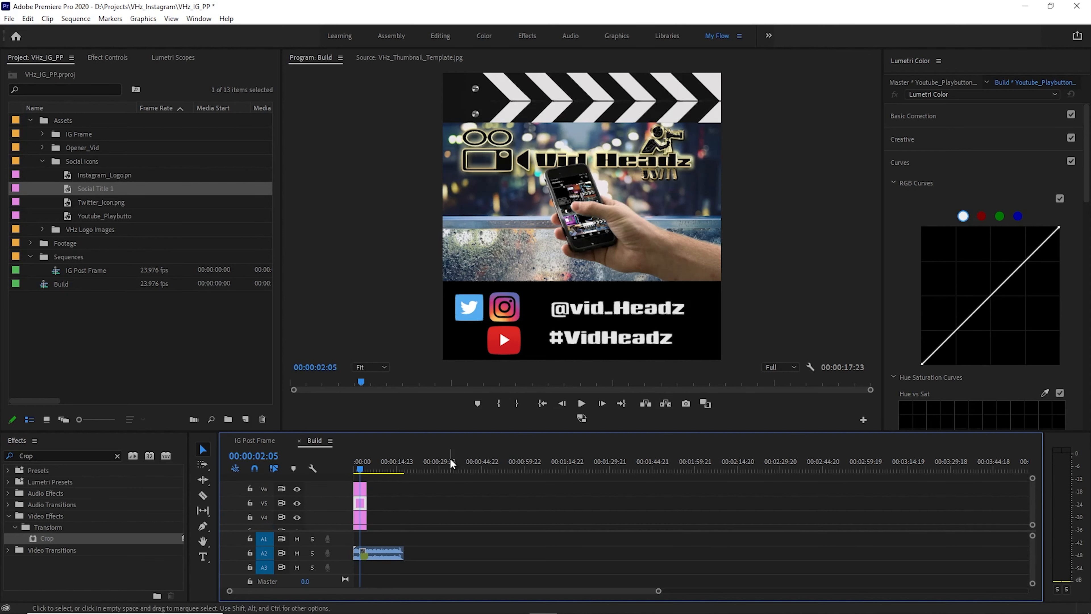
pyautogui.click(360, 490)
pyautogui.doubleClick(360, 492)
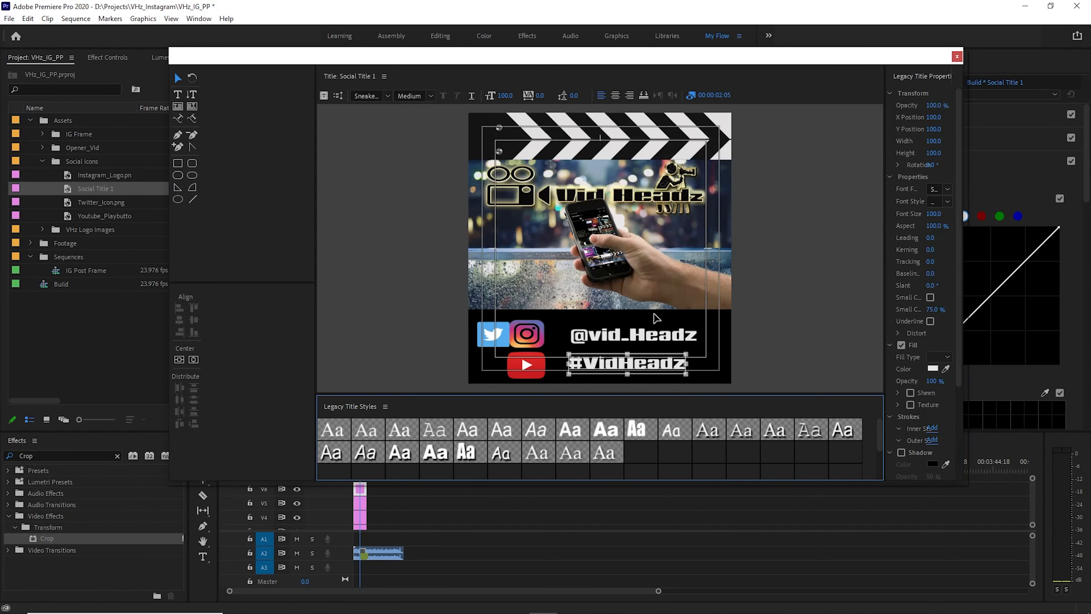
pyautogui.click(617, 339)
pyautogui.moveTo(614, 338); pyautogui.dragTo(614, 335)
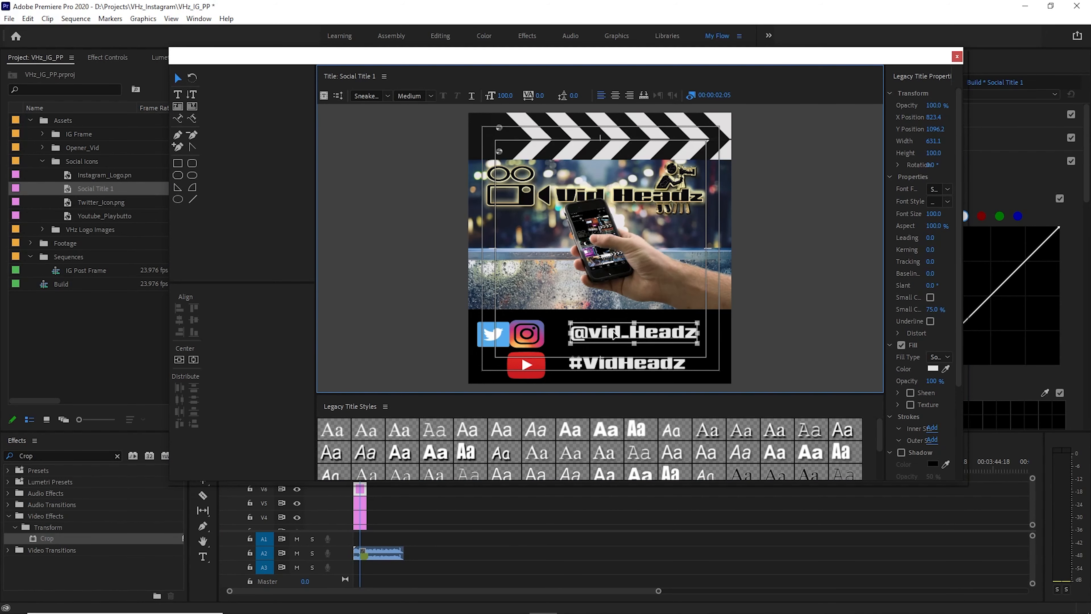
pyautogui.click(957, 56)
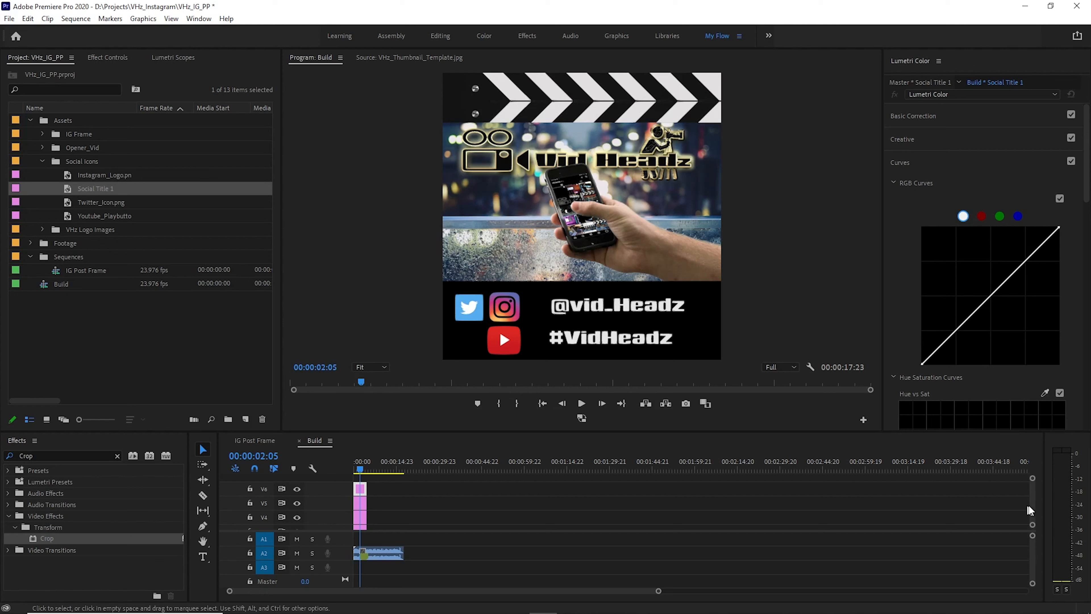
# Extend the Instagram, Twitter, YouTube and Social Title 1 clips to the end of the opener clip, and return the playhead to the start.
pyautogui.moveTo(1034, 504); pyautogui.dragTo(1032, 519)
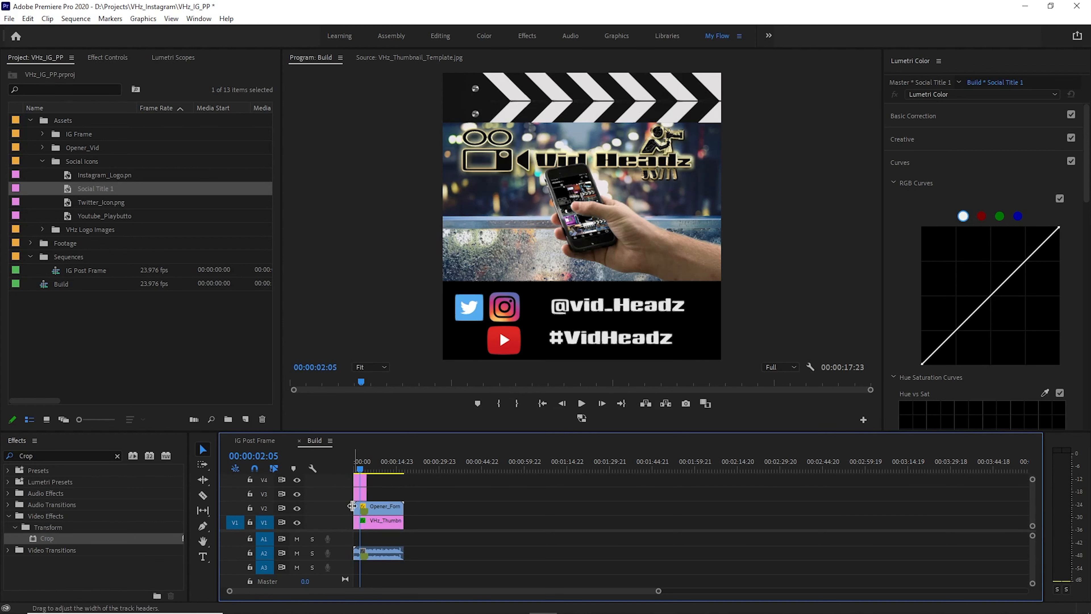
pyautogui.moveTo(369, 495); pyautogui.dragTo(403, 493)
pyautogui.moveTo(372, 480); pyautogui.dragTo(403, 480)
pyautogui.scroll(2, 1030, 510)
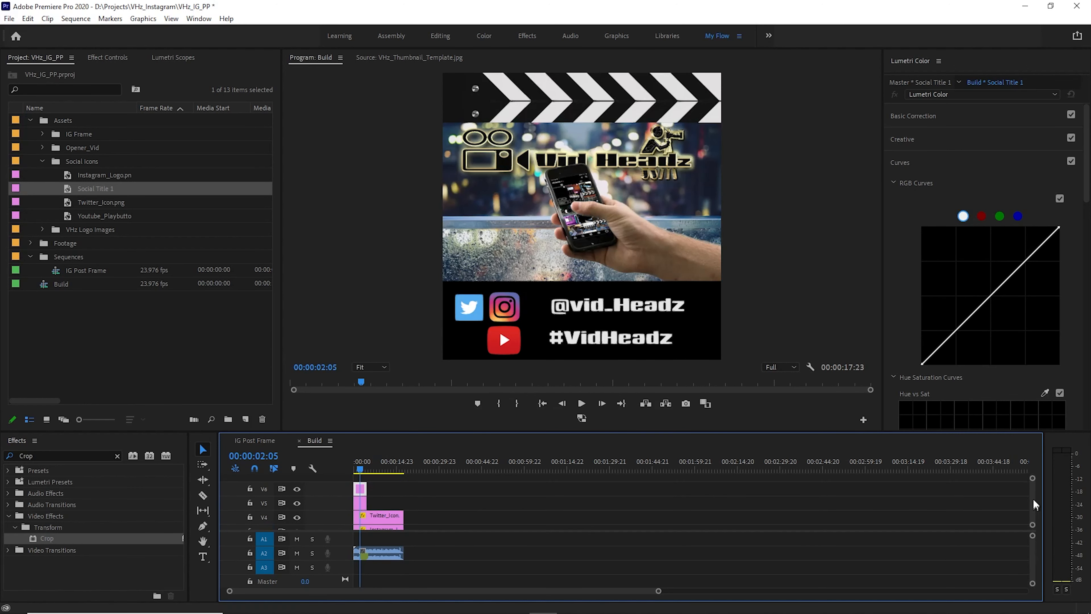
pyautogui.moveTo(367, 503); pyautogui.dragTo(342, 471)
pyautogui.click(386, 470)
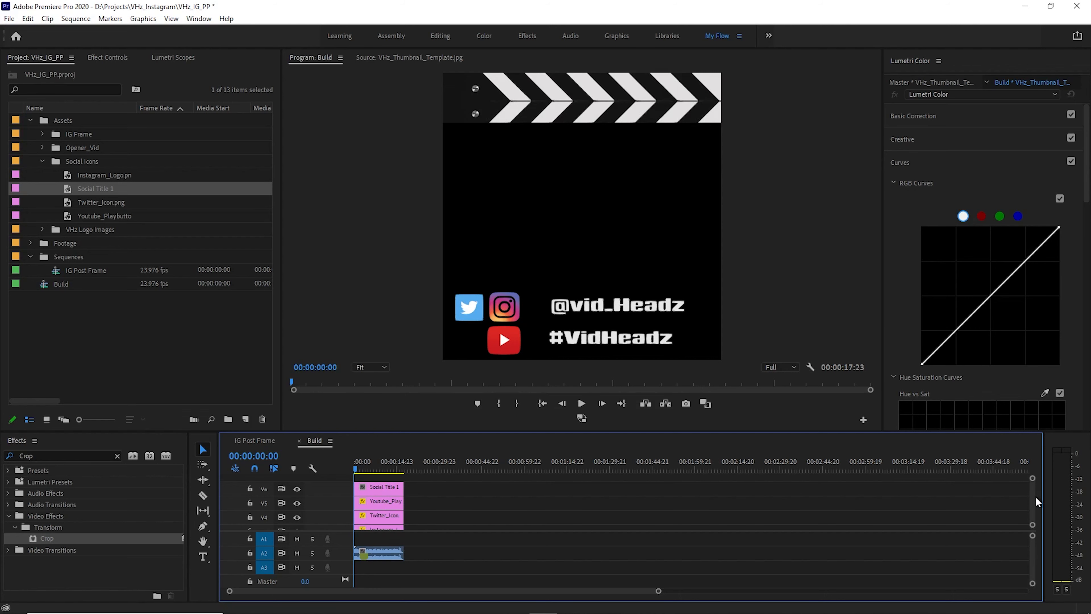
pyautogui.scroll(-3, 1036, 502)
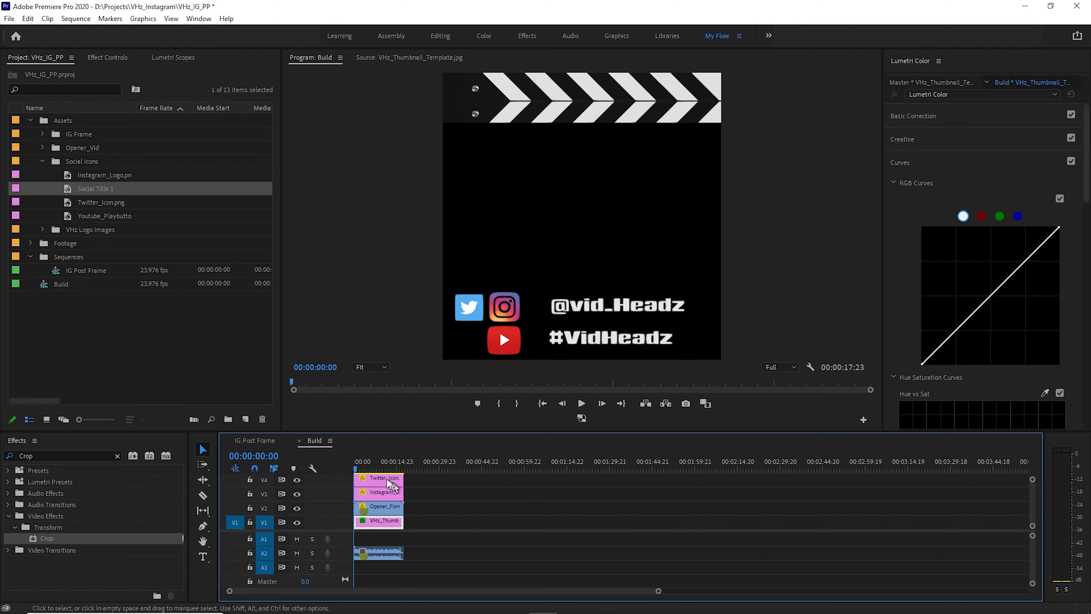